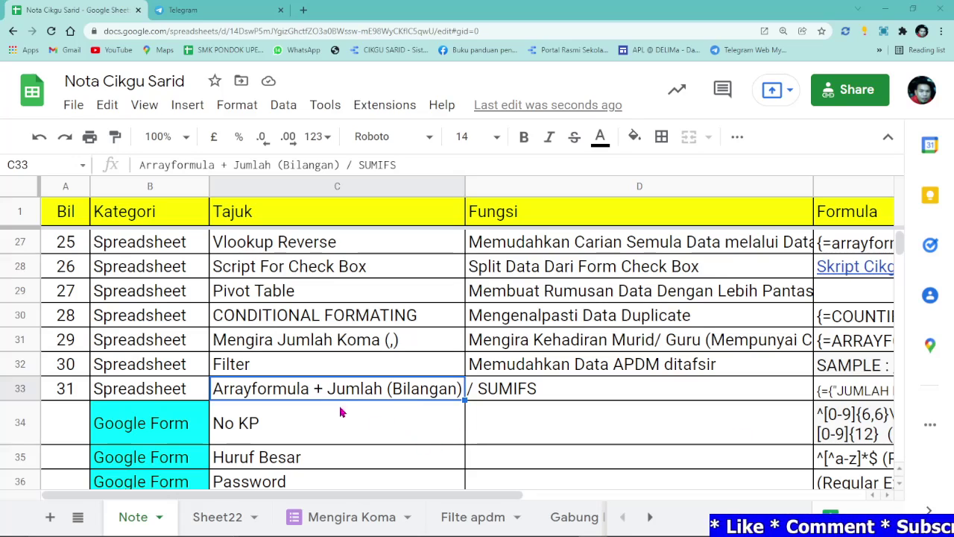
pyautogui.click(75, 394)
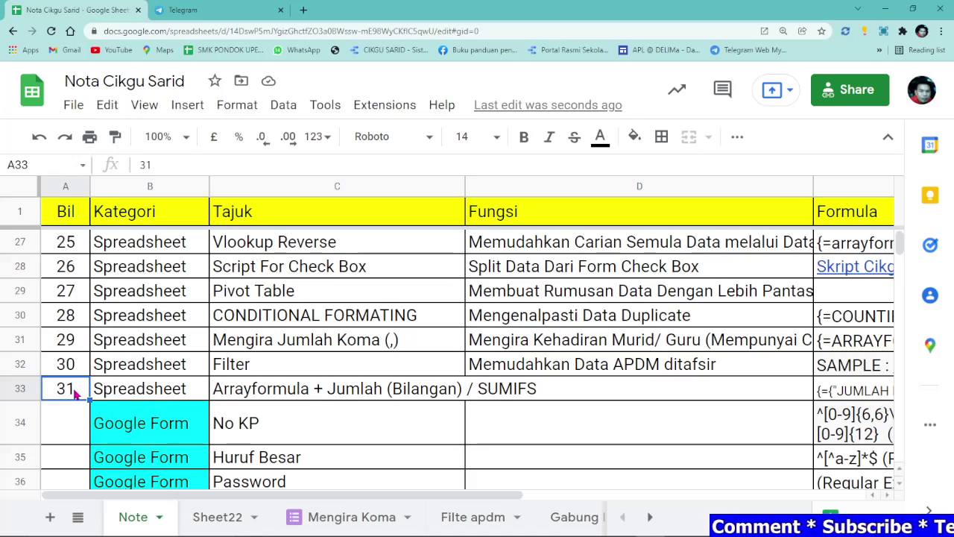
pyautogui.click(132, 396)
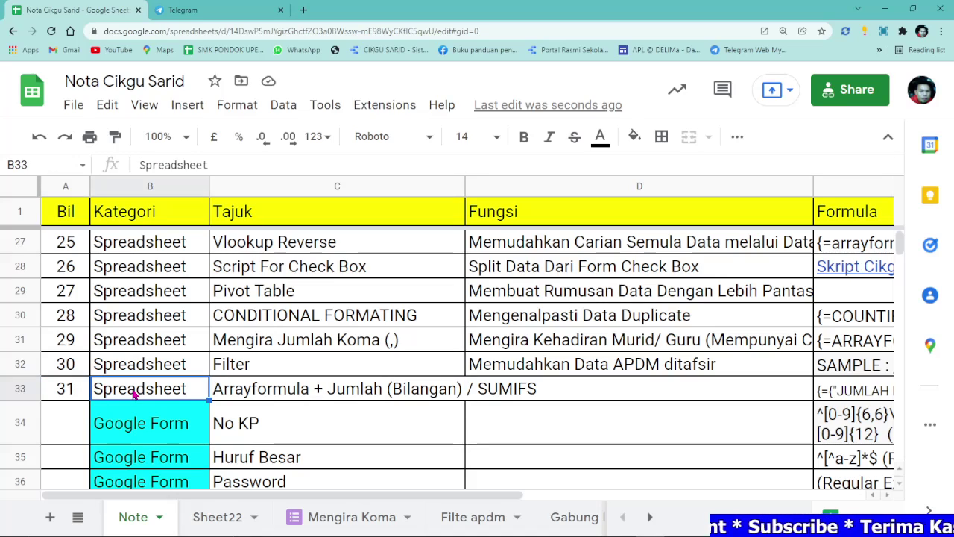
pyautogui.click(323, 388)
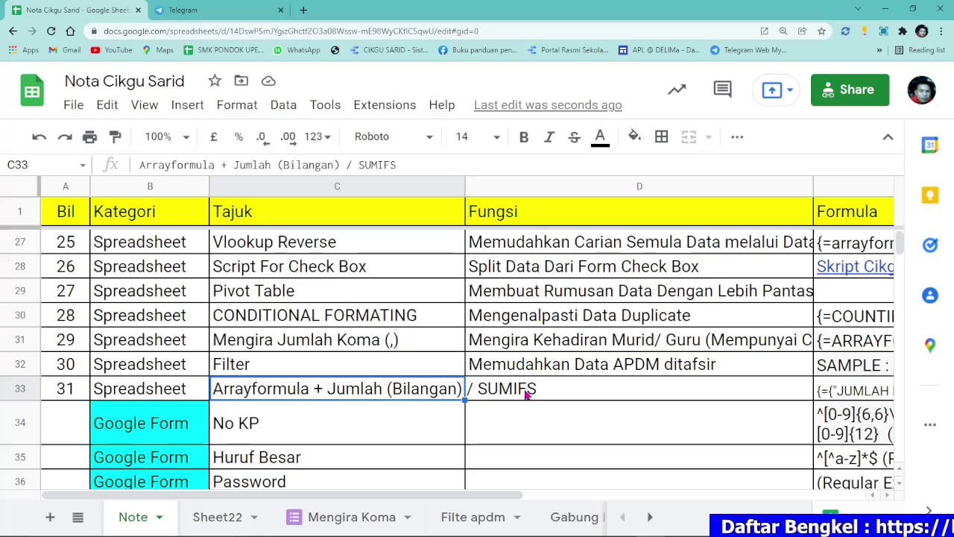
# - On Sheet22, enter the formula =SUMIFS(B:B,A:A,D2) in cell F2
pyautogui.click(227, 516)
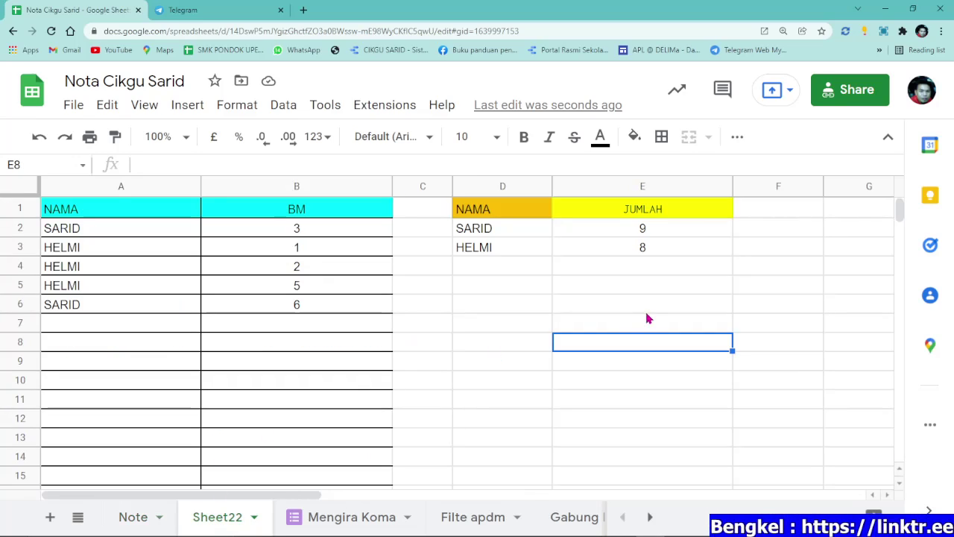
pyautogui.click(751, 230)
pyautogui.write('=SUM')
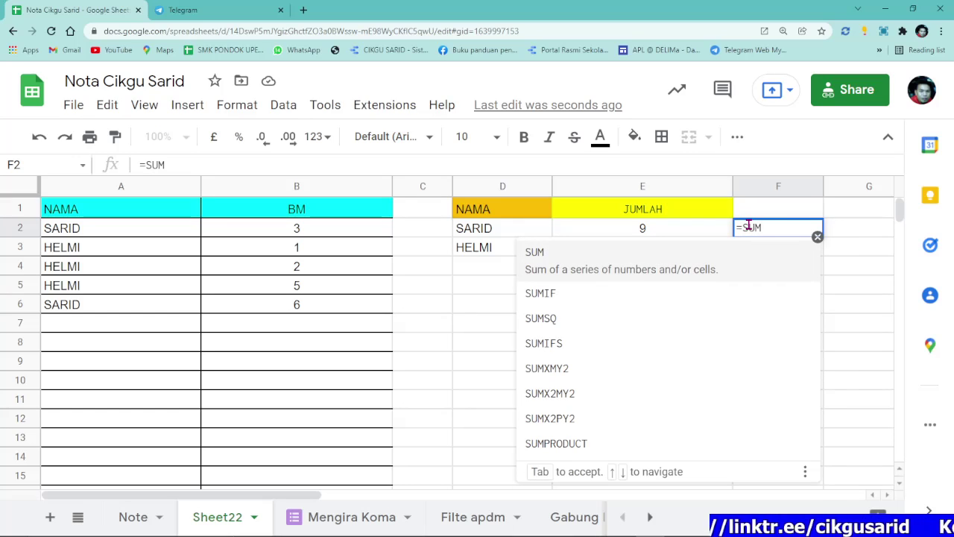
pyautogui.click(598, 346)
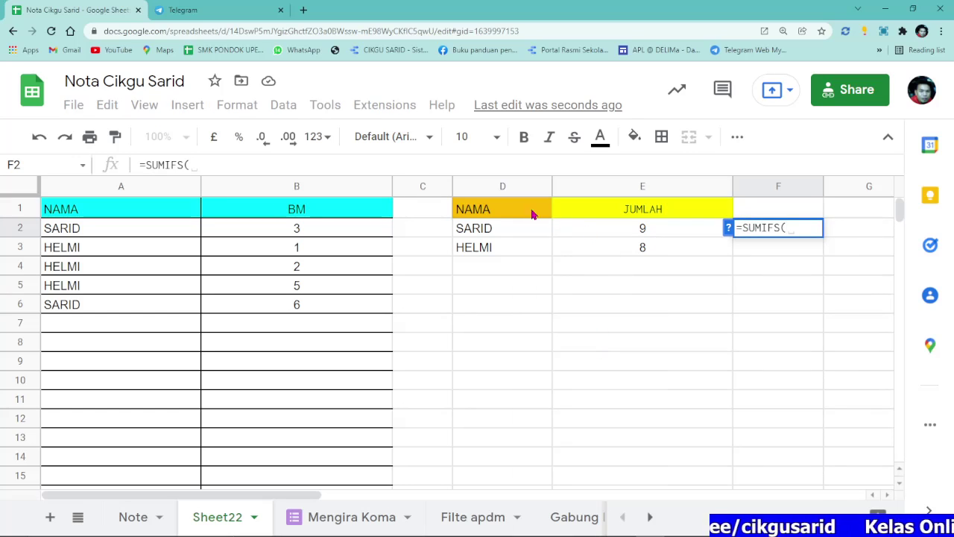
pyautogui.click(312, 190)
pyautogui.write(',')
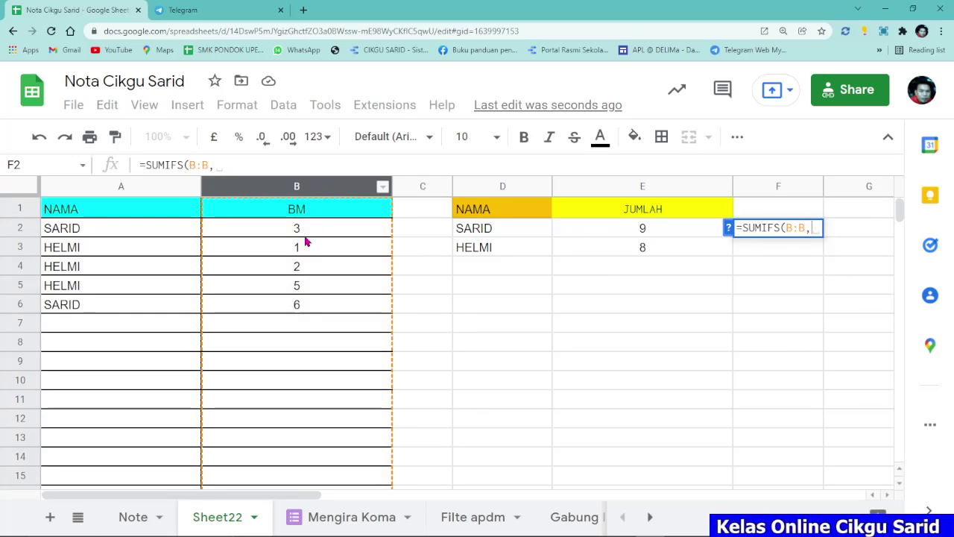
pyautogui.click(84, 189)
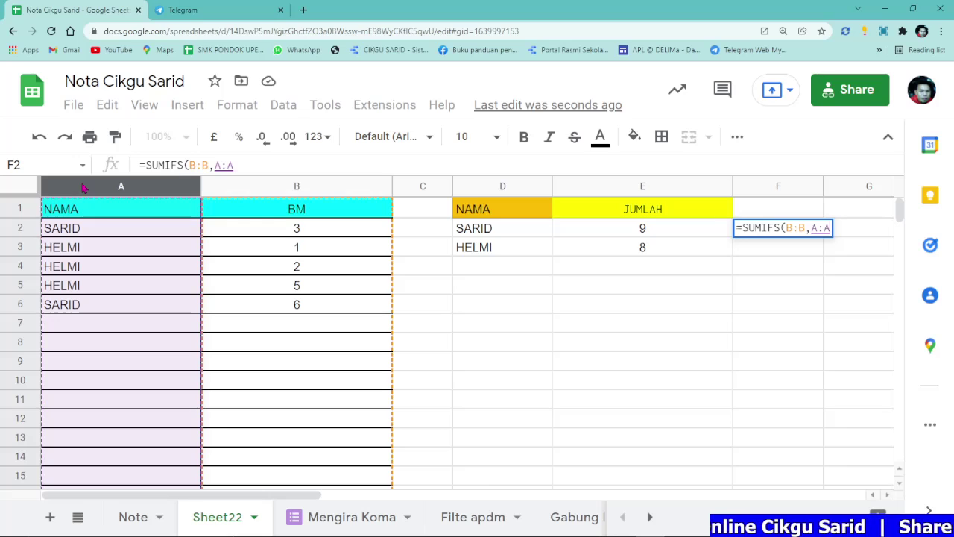
pyautogui.write(',')
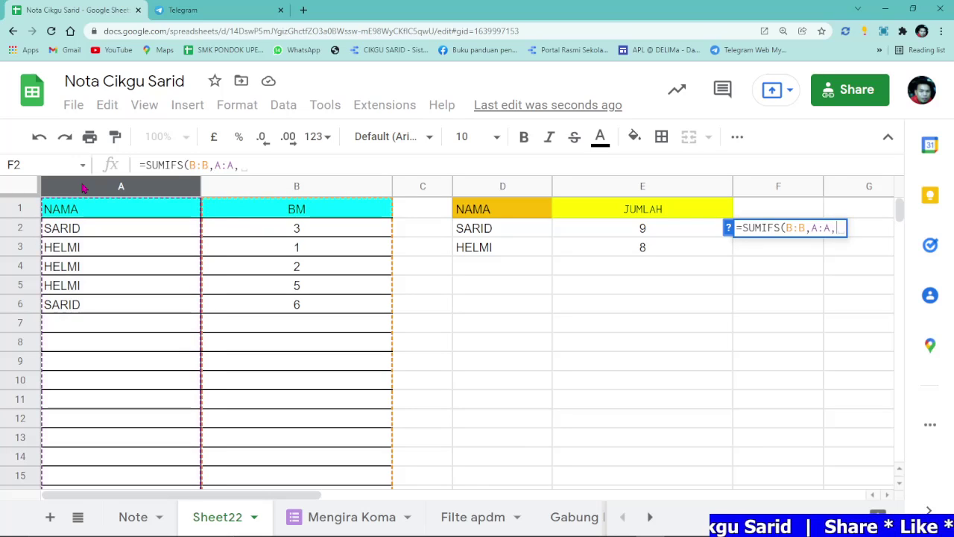
pyautogui.click(510, 233)
pyautogui.write(')')
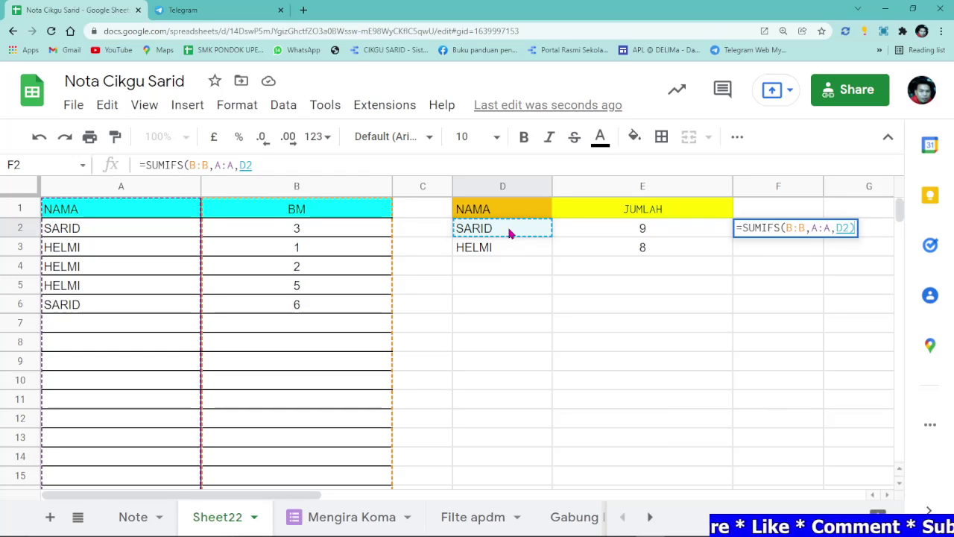
pyautogui.press('Return')
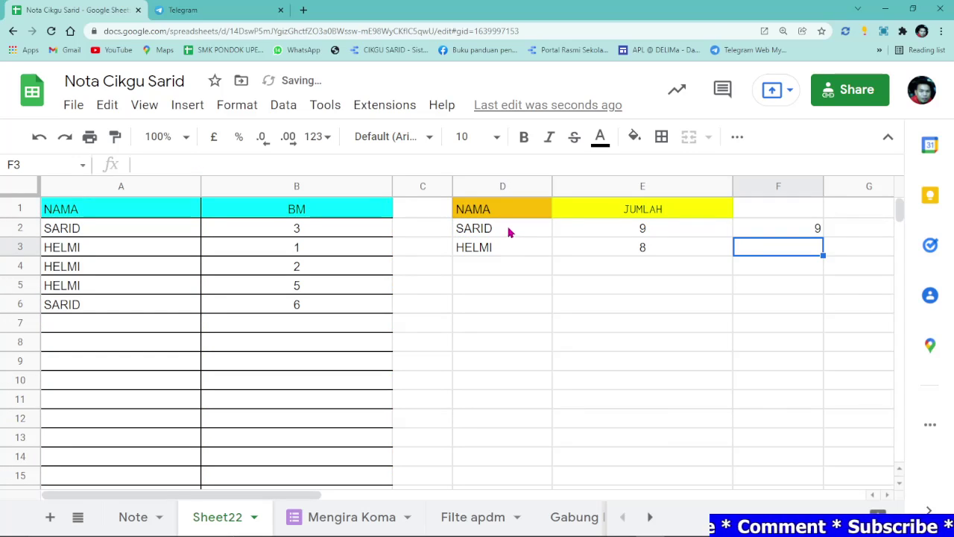
# - Wrap the SUMIFS formula in F2 in ARRAYFORMULA and extend its criterion to D2:D
pyautogui.click(772, 225)
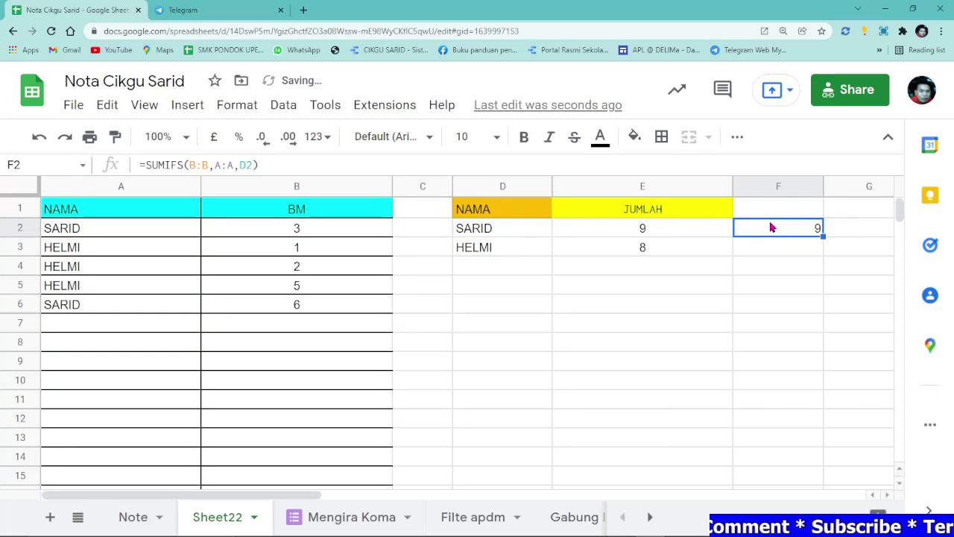
pyautogui.click(144, 165)
pyautogui.write('ARR')
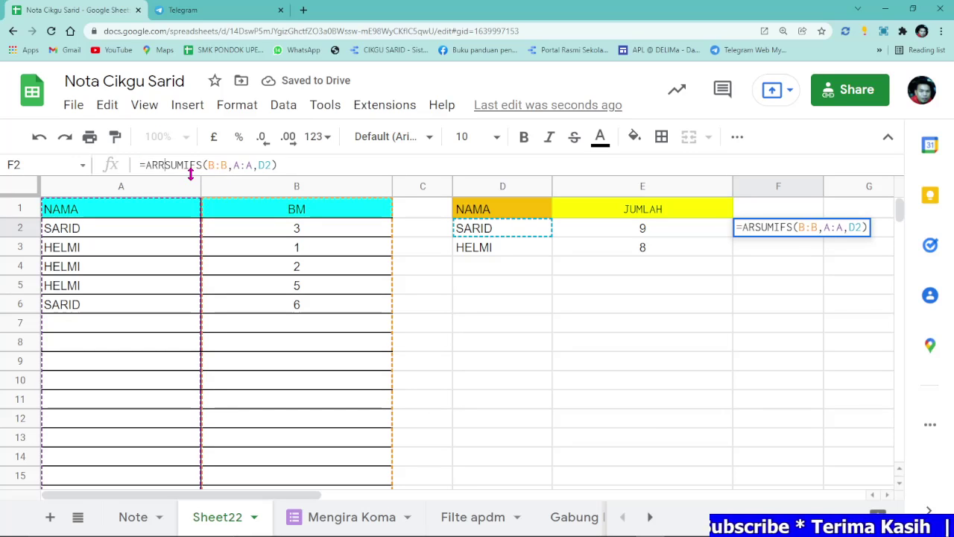
pyautogui.write('AYFORMULA(')
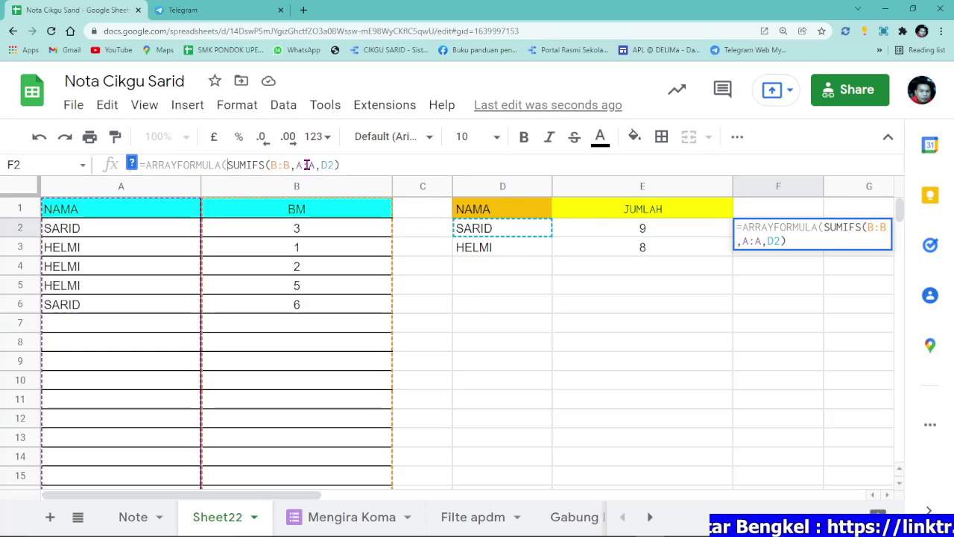
pyautogui.click(372, 170)
pyautogui.write(':D')
pyautogui.press('Return')
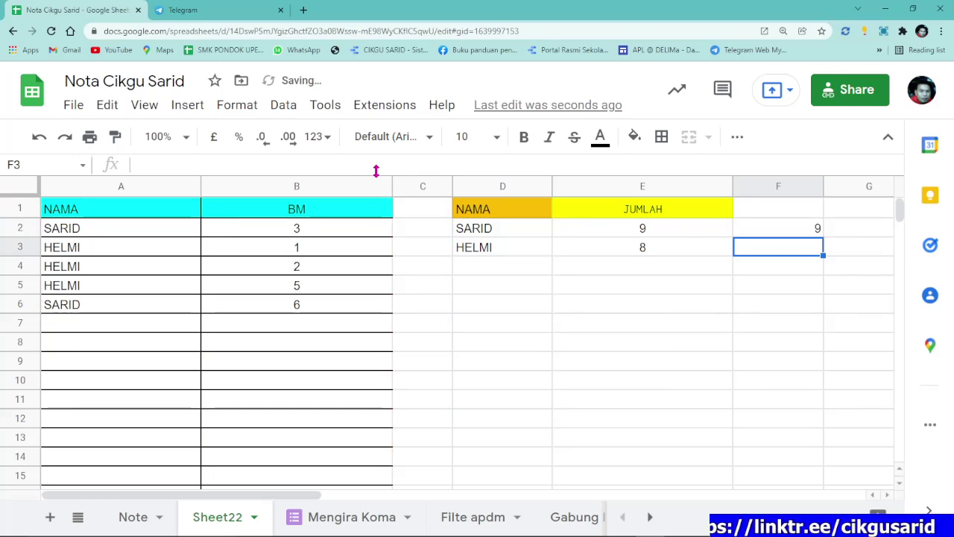
# - Reduce the criterion in the F2 formula to D2 and fill the formula down through F10
pyautogui.click(804, 230)
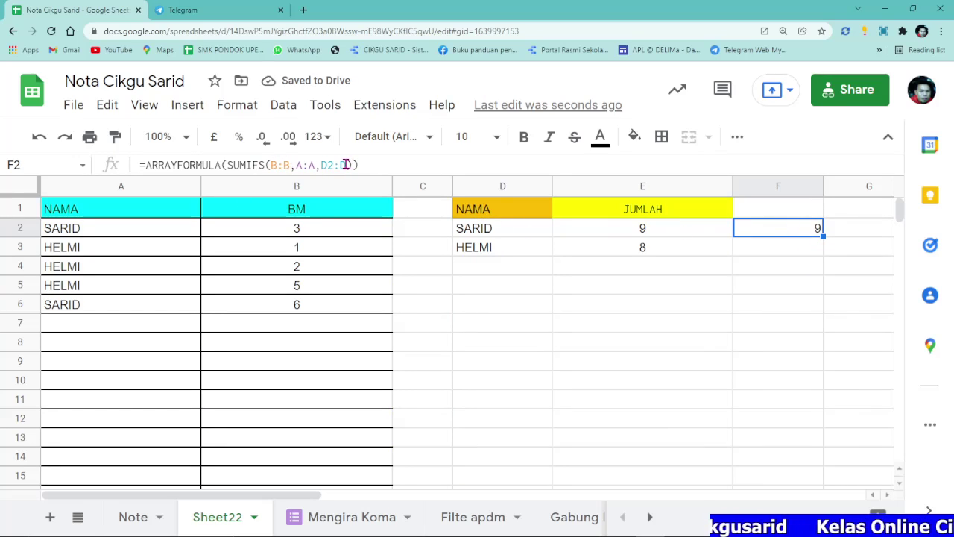
pyautogui.moveTo(345, 164); pyautogui.dragTo(332, 164)
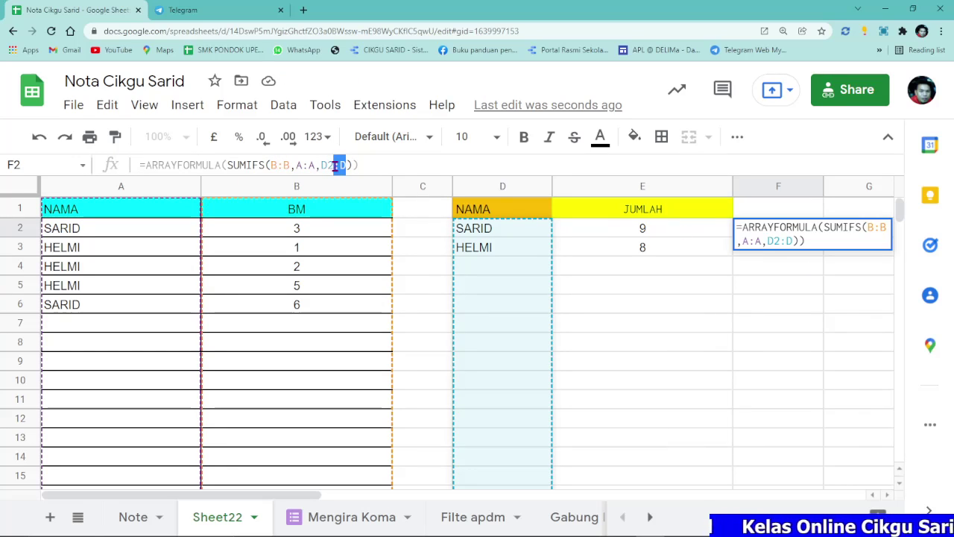
pyautogui.press('BackSpace')
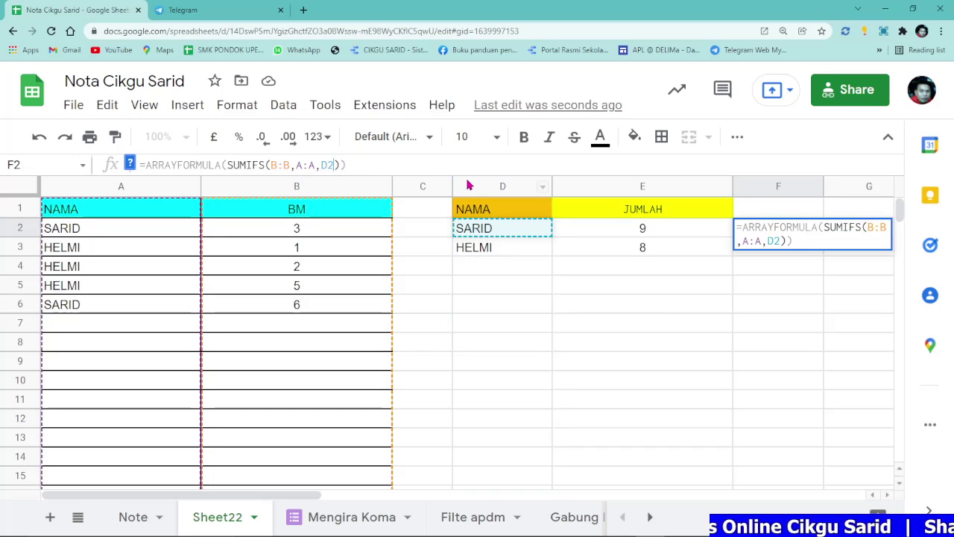
pyautogui.press('Return')
pyautogui.click(787, 229)
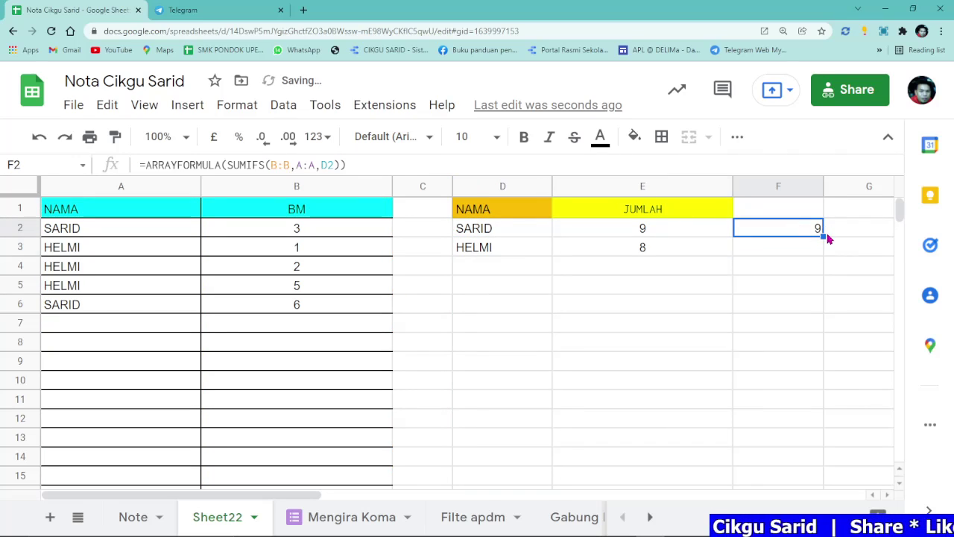
pyautogui.moveTo(824, 233); pyautogui.dragTo(818, 380)
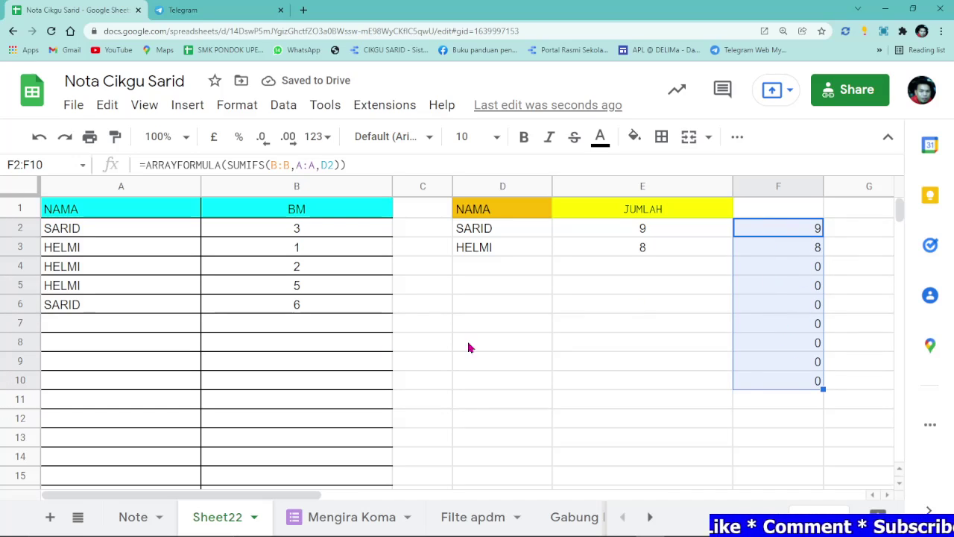
# - Copy the name in A6 down to A7 and enter 5 as its BM value in B7
pyautogui.click(121, 310)
pyautogui.moveTo(201, 312); pyautogui.dragTo(202, 324)
pyautogui.click(277, 326)
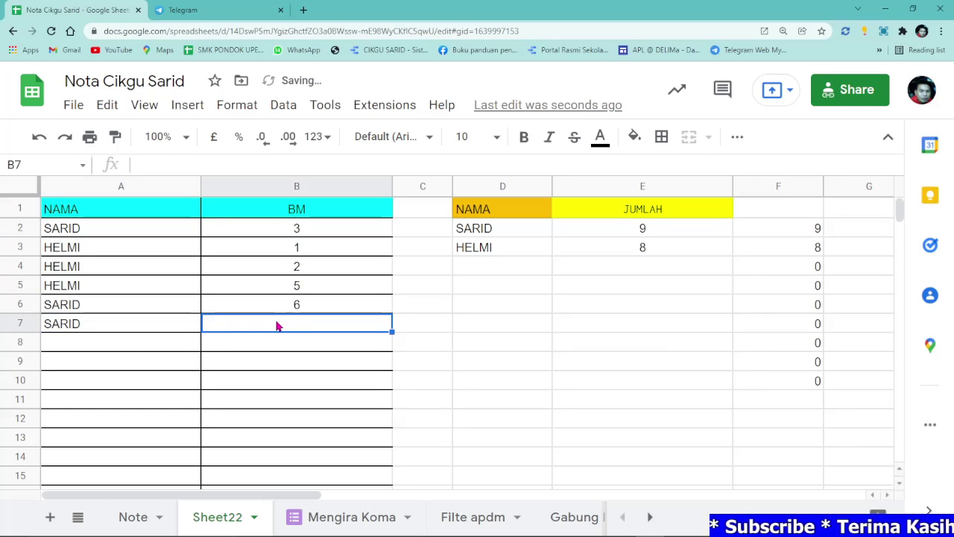
pyautogui.write('5')
pyautogui.press('Return')
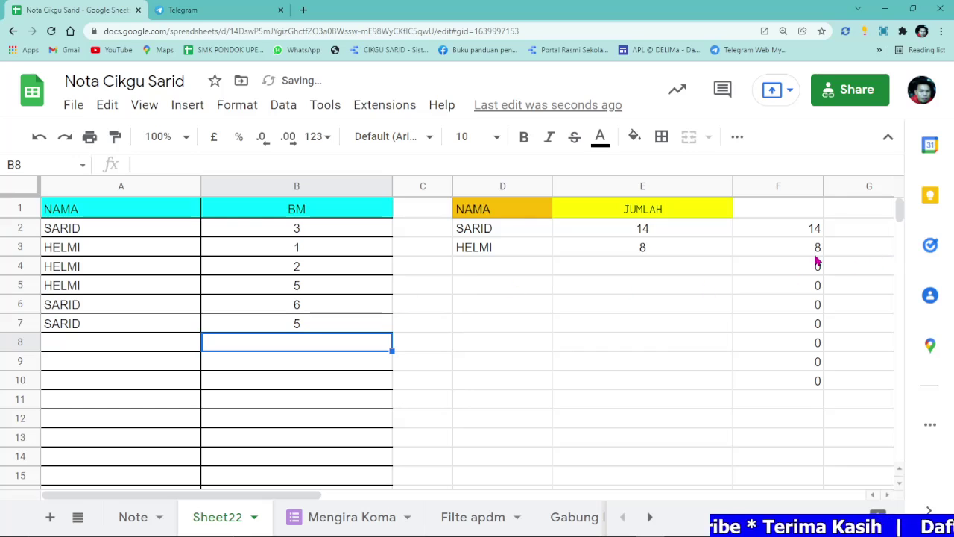
# - Clear the contents of the whole JUMLAH column E
pyautogui.click(815, 231)
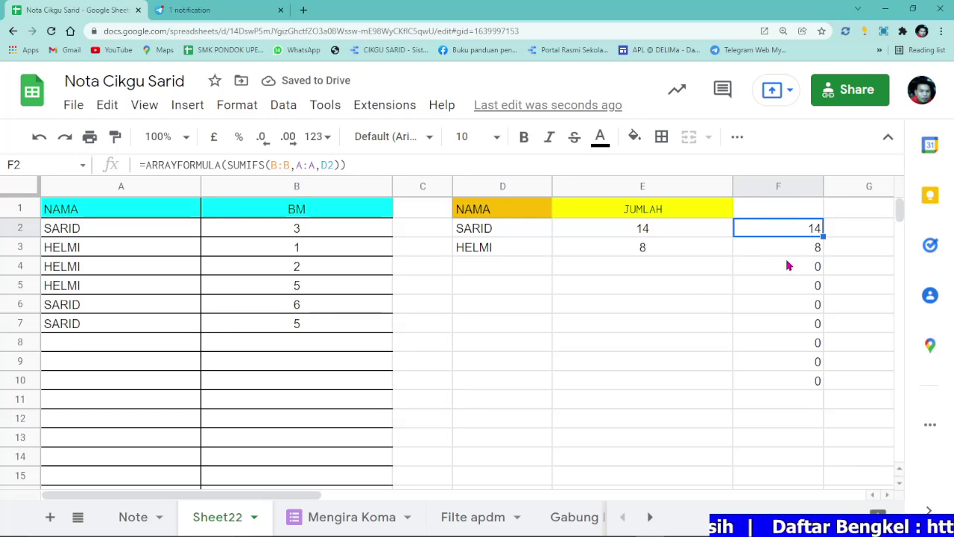
pyautogui.click(646, 186)
pyautogui.press('Left')
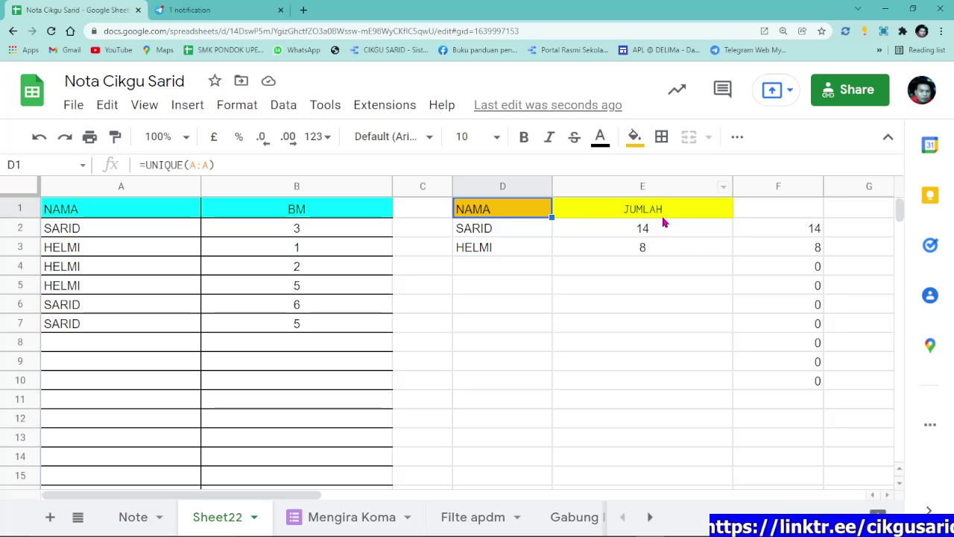
pyautogui.click(658, 188)
pyautogui.press('Delete')
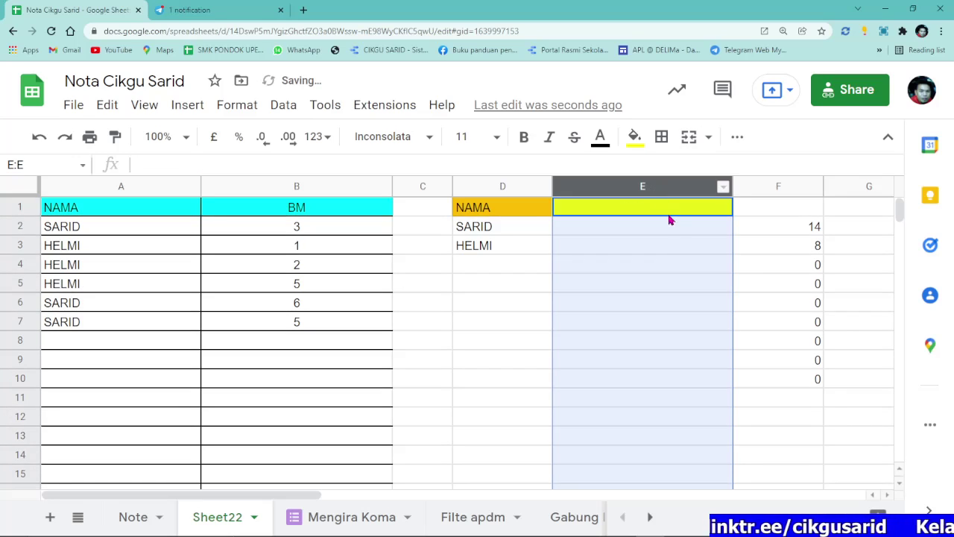
# - Start a formula in E2 with an IF function nested inside ARRAYFORMULA
pyautogui.click(795, 231)
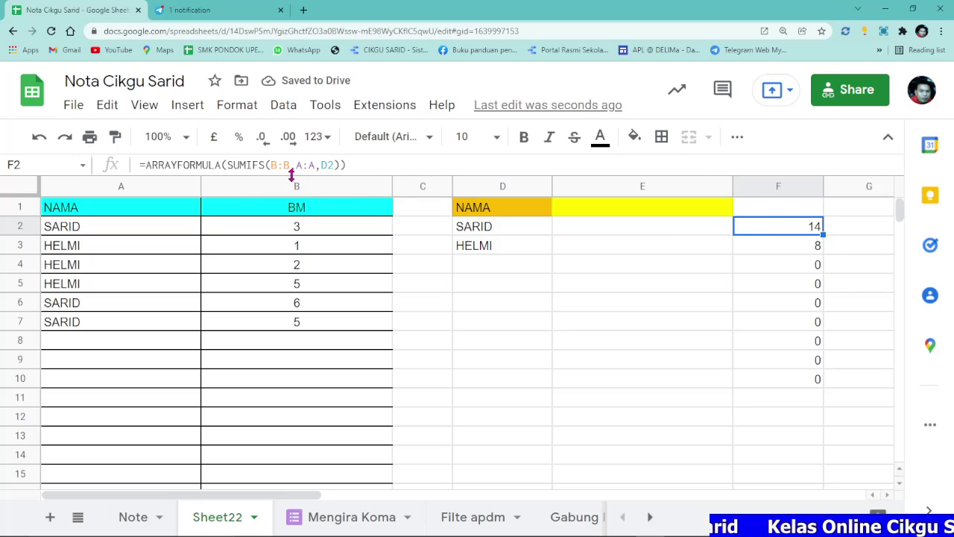
pyautogui.click(628, 239)
pyautogui.write('=')
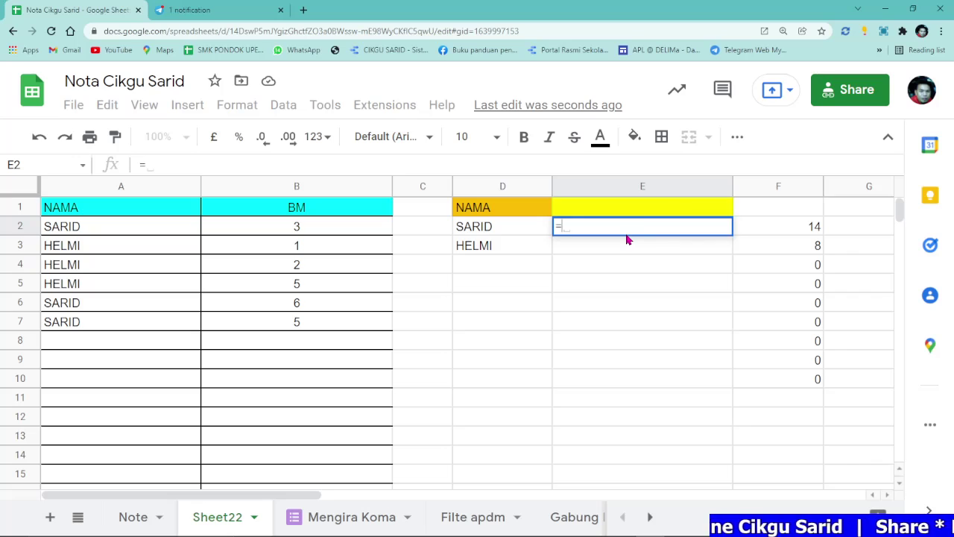
pyautogui.write('ARR')
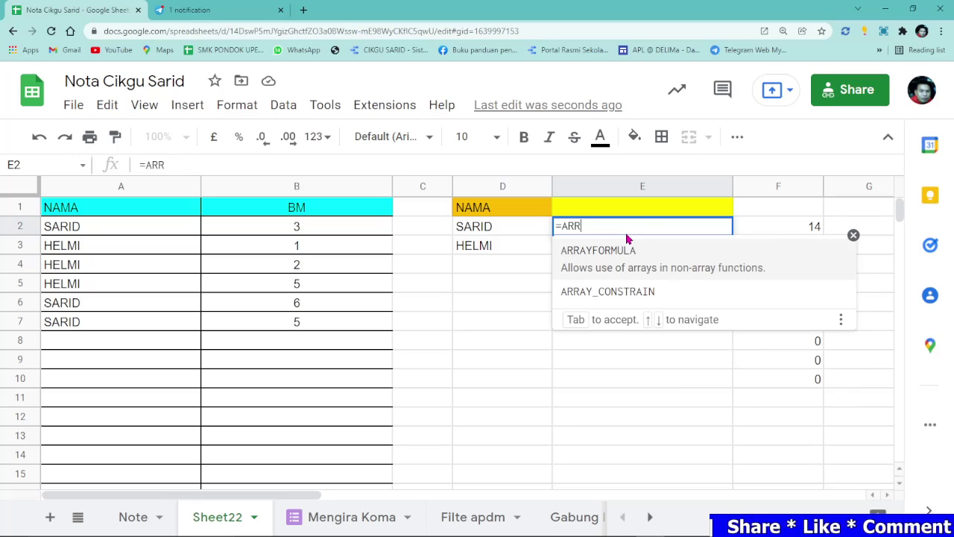
pyautogui.click(638, 253)
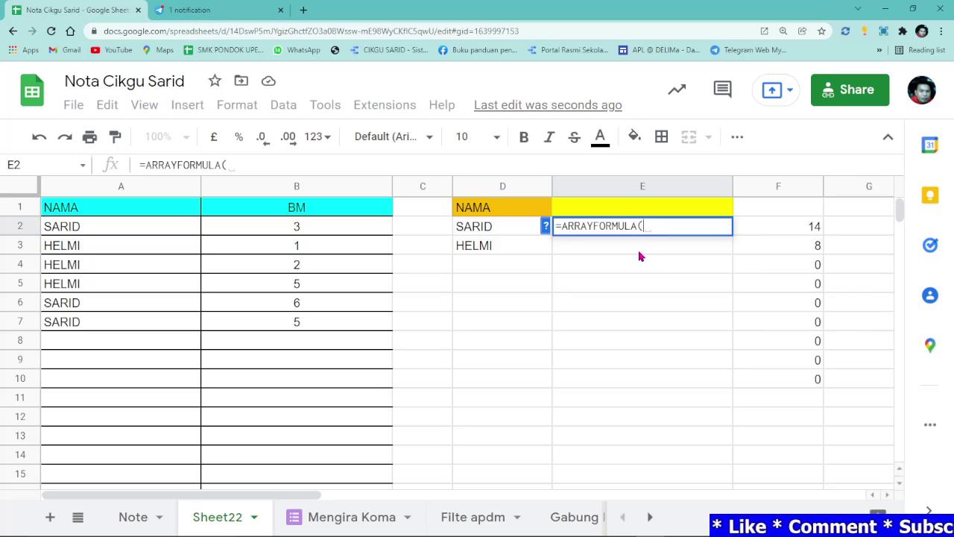
pyautogui.write('IF')
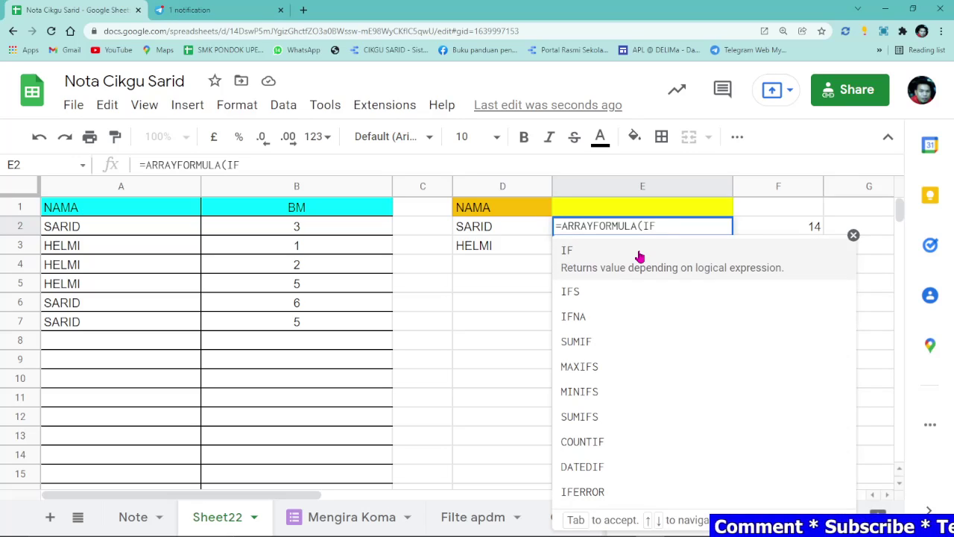
pyautogui.click(640, 257)
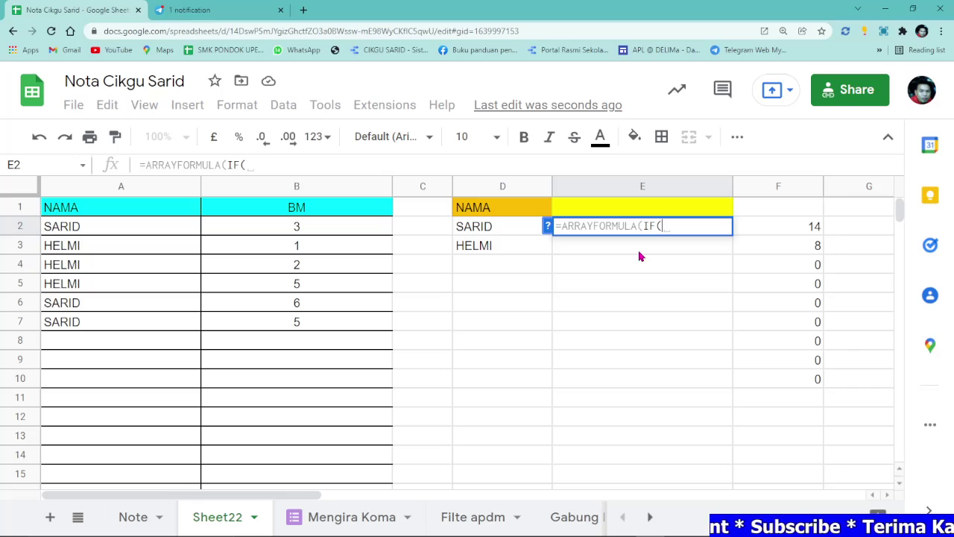
# - Add the IF condition D2:D="" to the E2 formula, with an empty string as the result for blank names
pyautogui.click(500, 230)
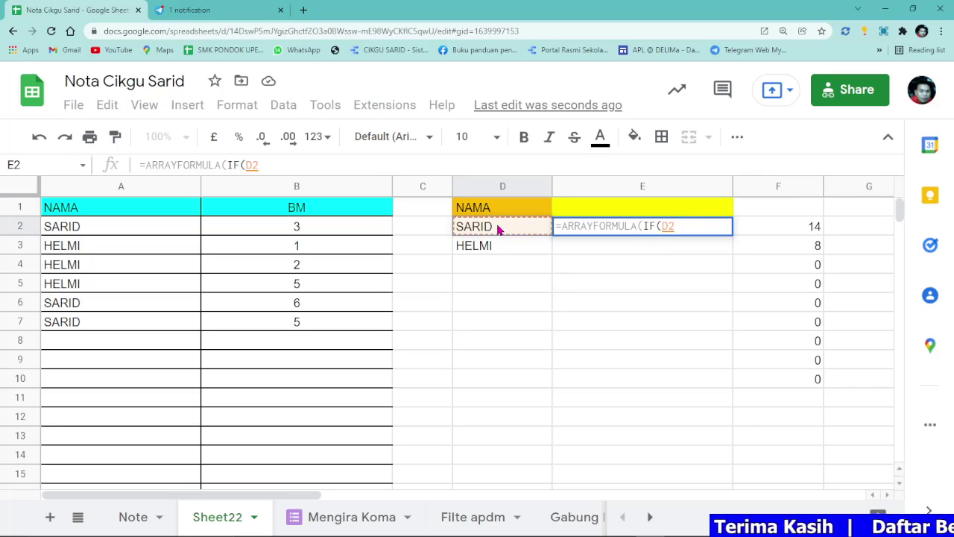
pyautogui.write(':D')
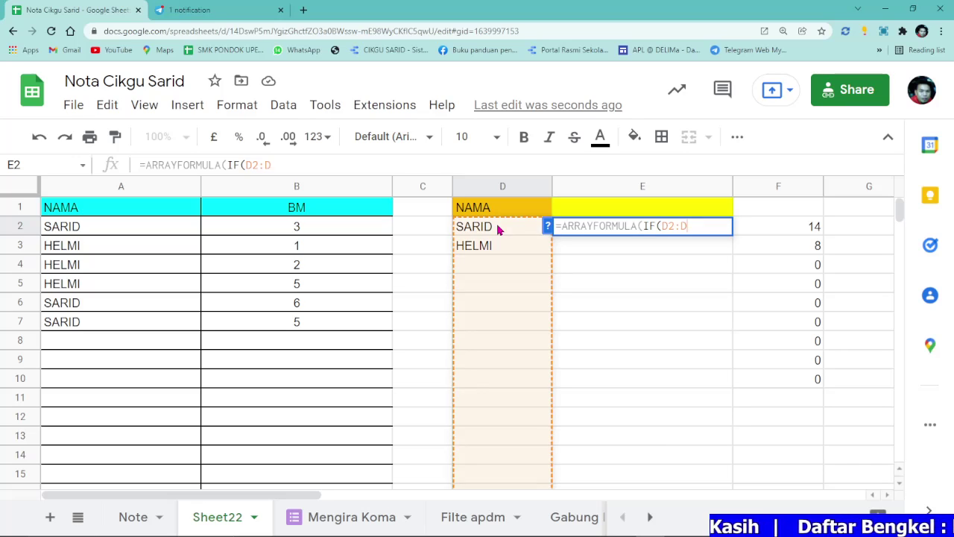
pyautogui.write('=')
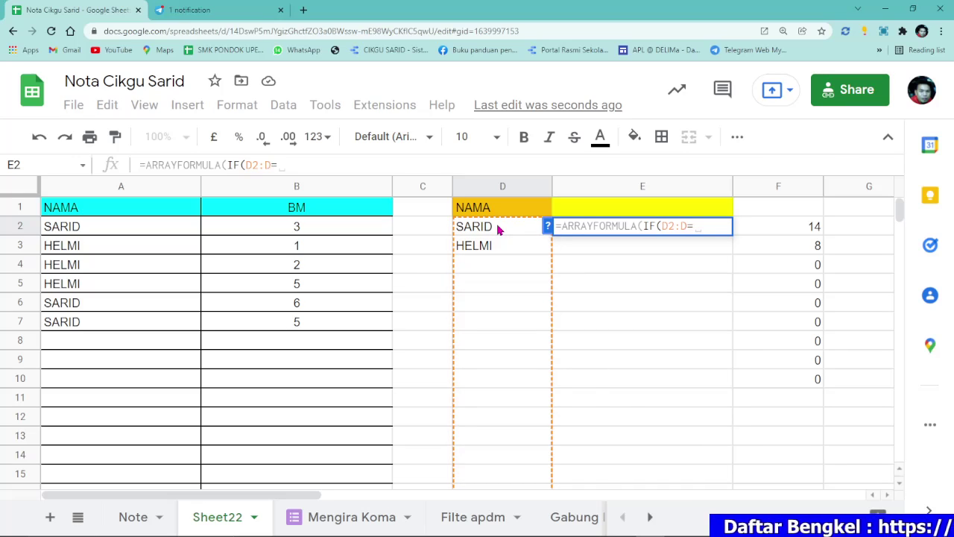
pyautogui.write('""')
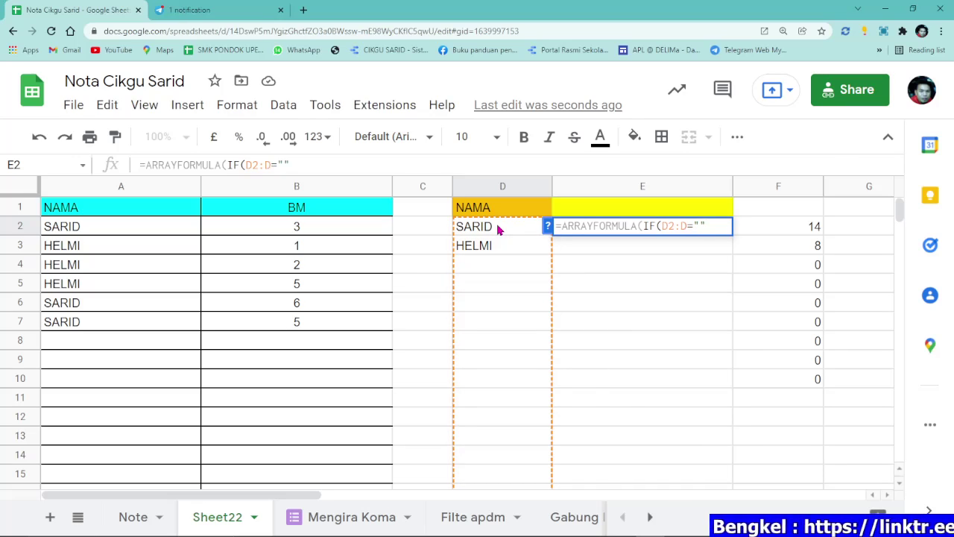
pyautogui.write(',')
pyautogui.write('""')
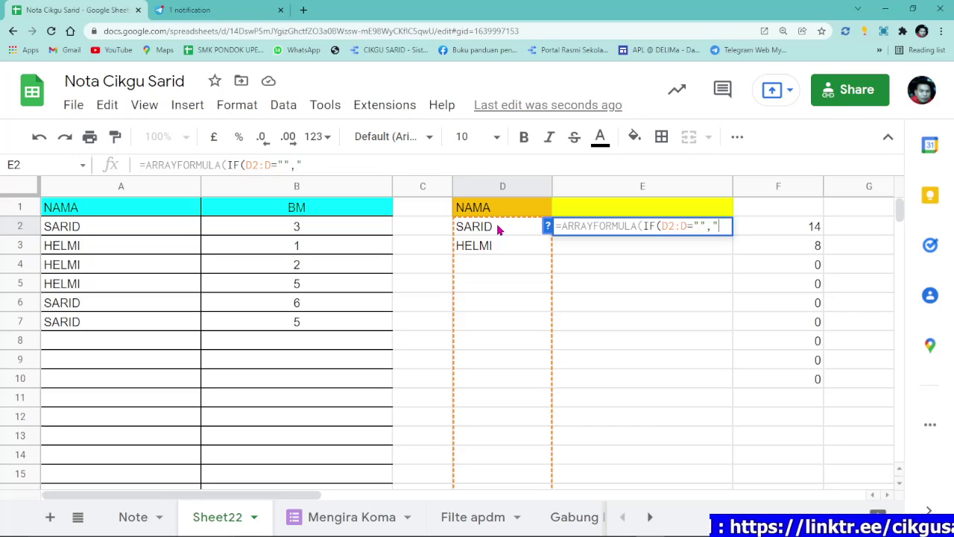
pyautogui.write(',')
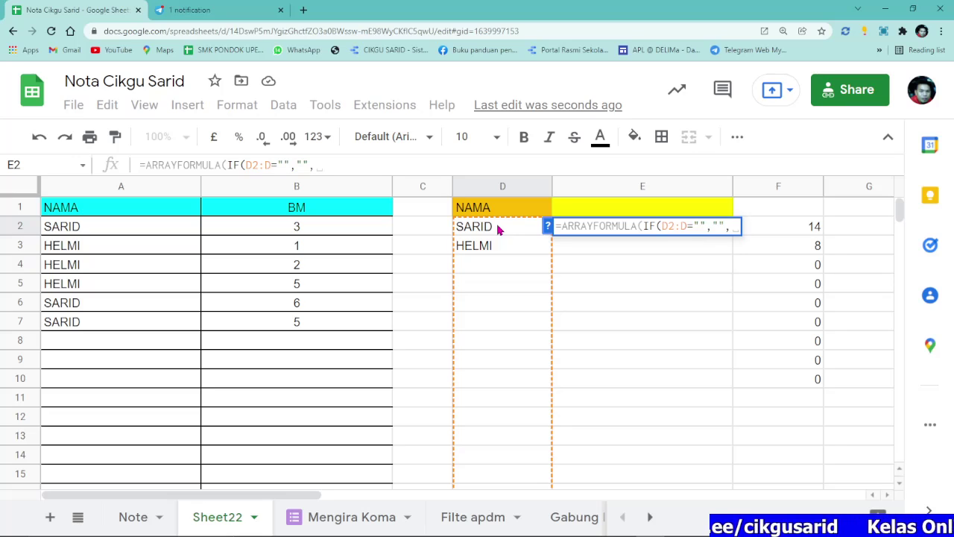
# - Nest a parenthesised SUMIF as the IF's false value in the E2 formula, using A2:A as its range
pyautogui.write('(')
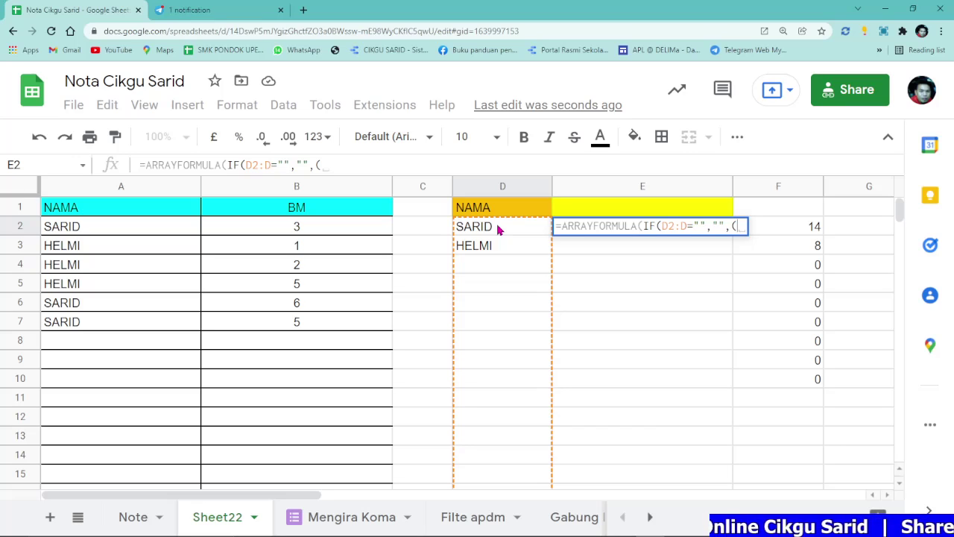
pyautogui.write('SU')
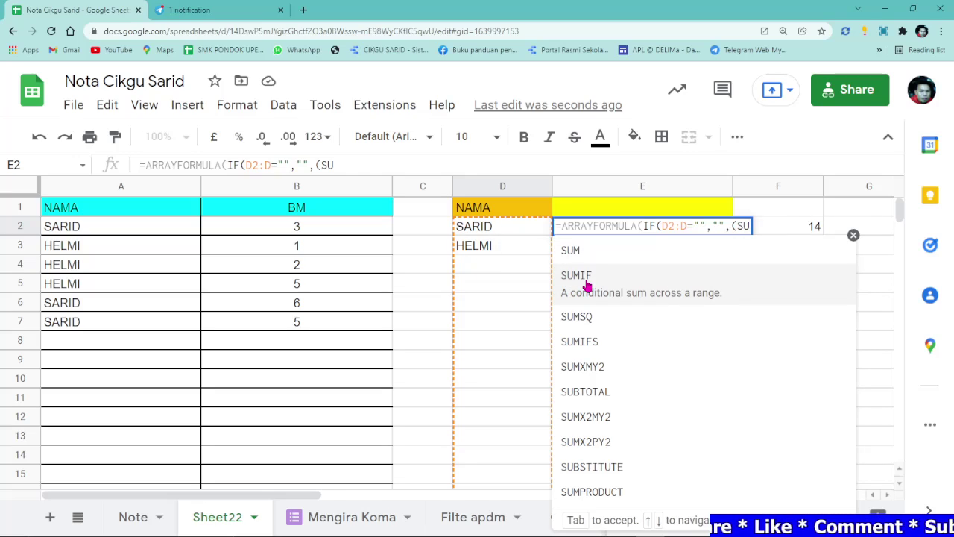
pyautogui.click(588, 280)
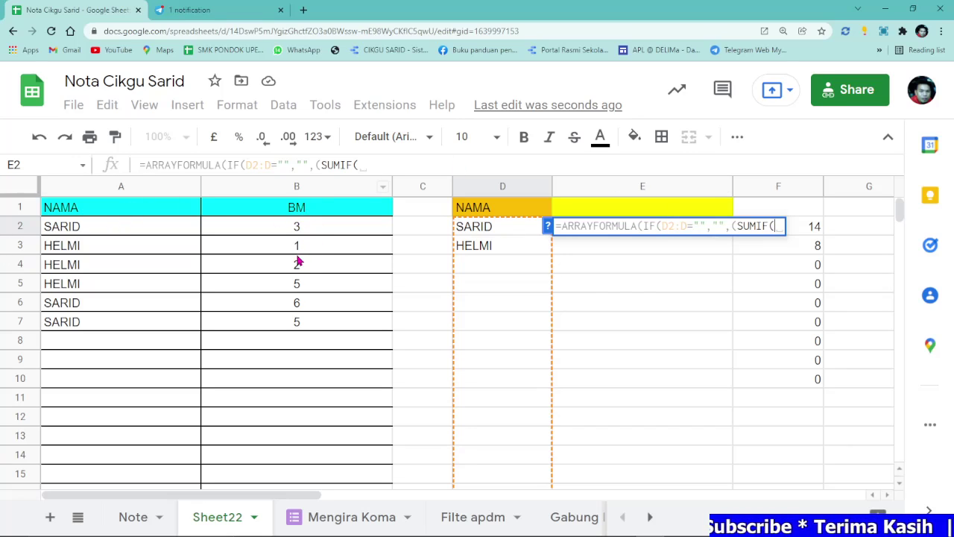
pyautogui.click(108, 230)
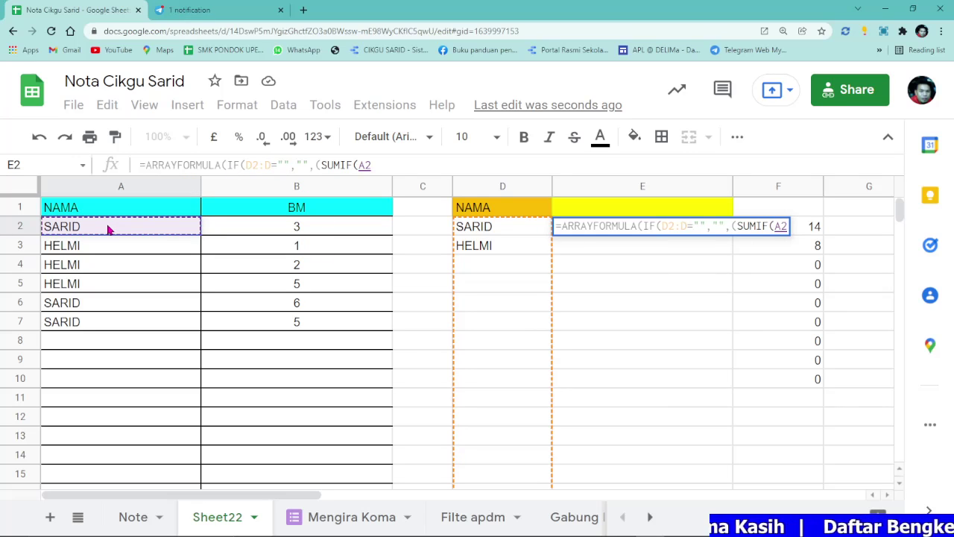
pyautogui.write(':A')
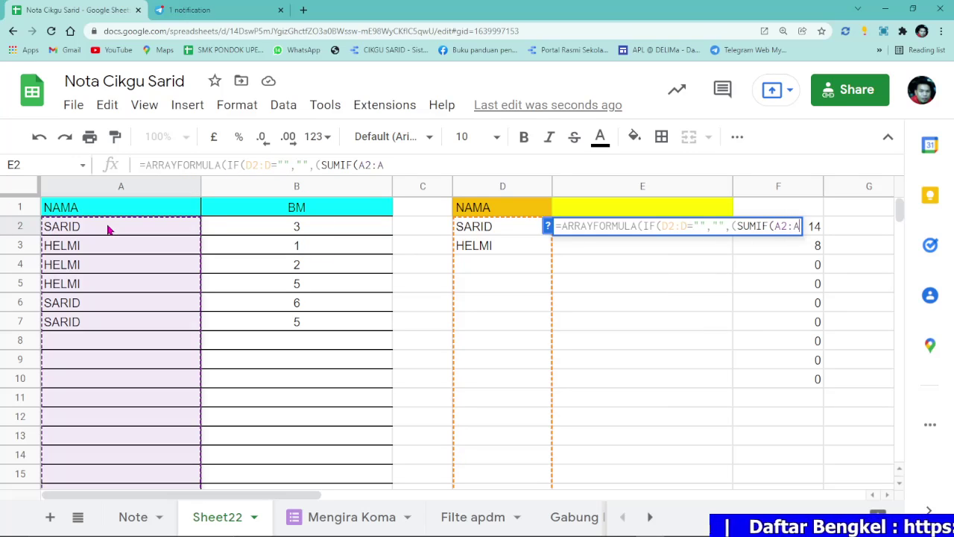
pyautogui.write(',')
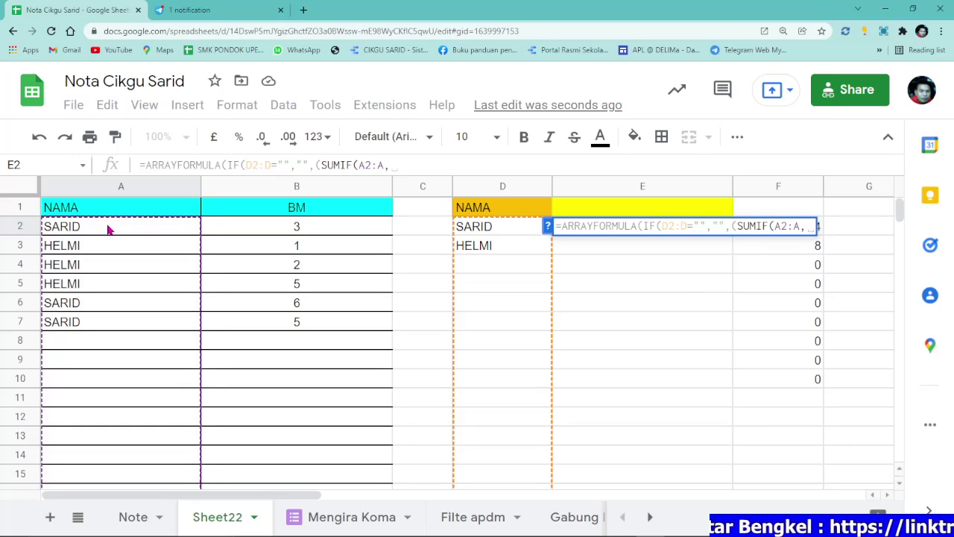
# - Complete the SUMIF in E2 with criterion D2:D and sum range B2:B, and commit the formula
pyautogui.click(485, 233)
pyautogui.write(':D')
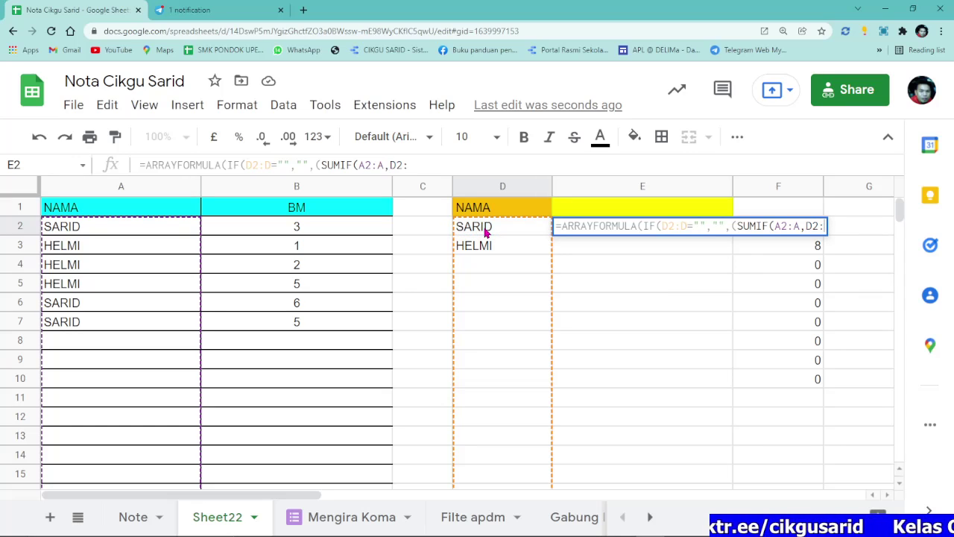
pyautogui.write(',')
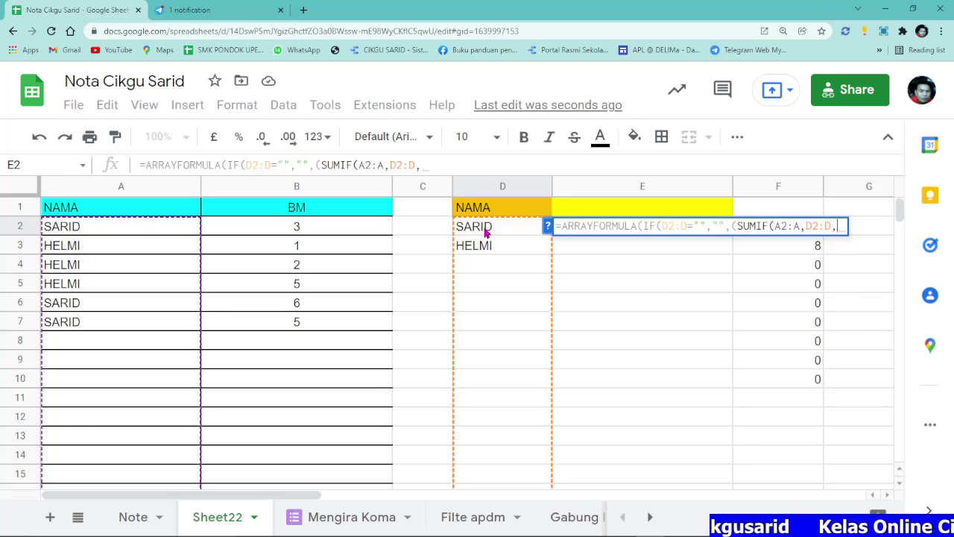
pyautogui.click(296, 232)
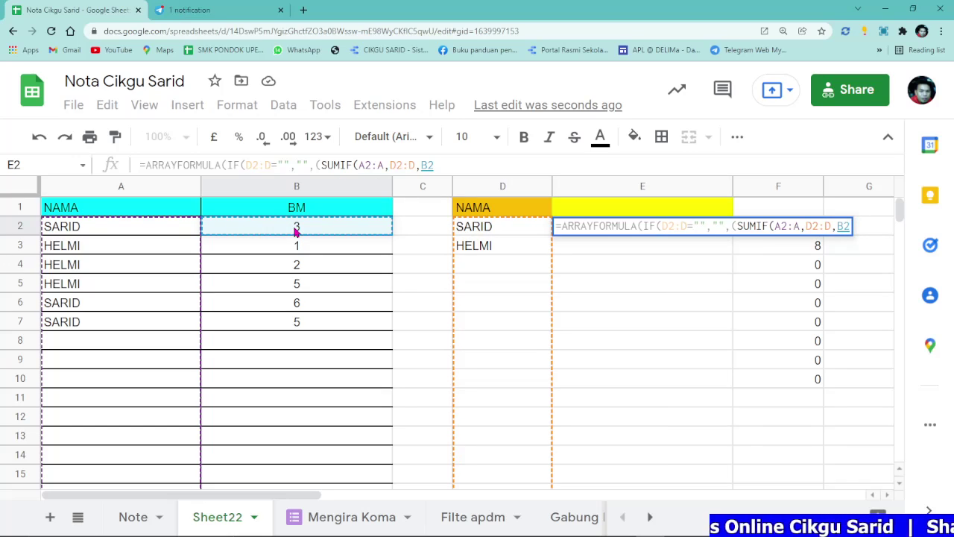
pyautogui.write(':B')
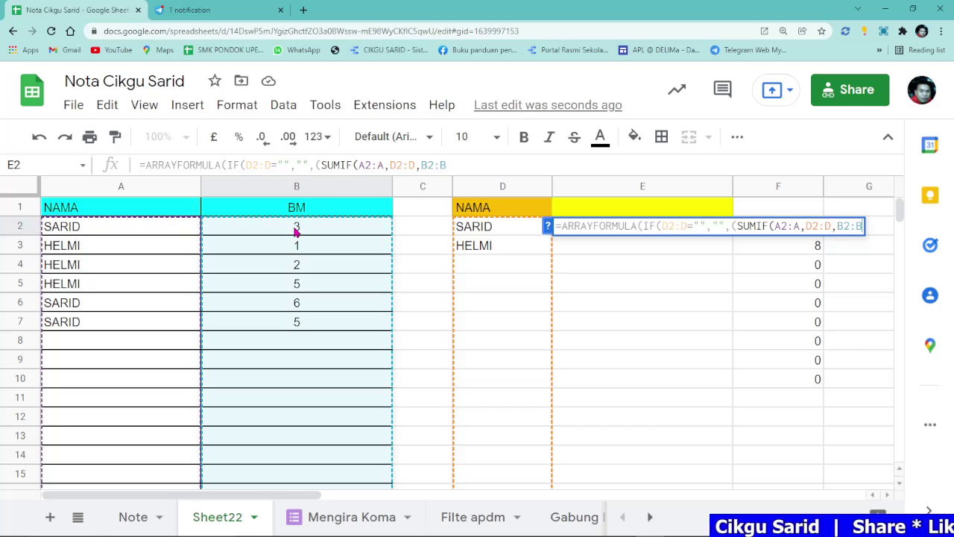
pyautogui.write(')')
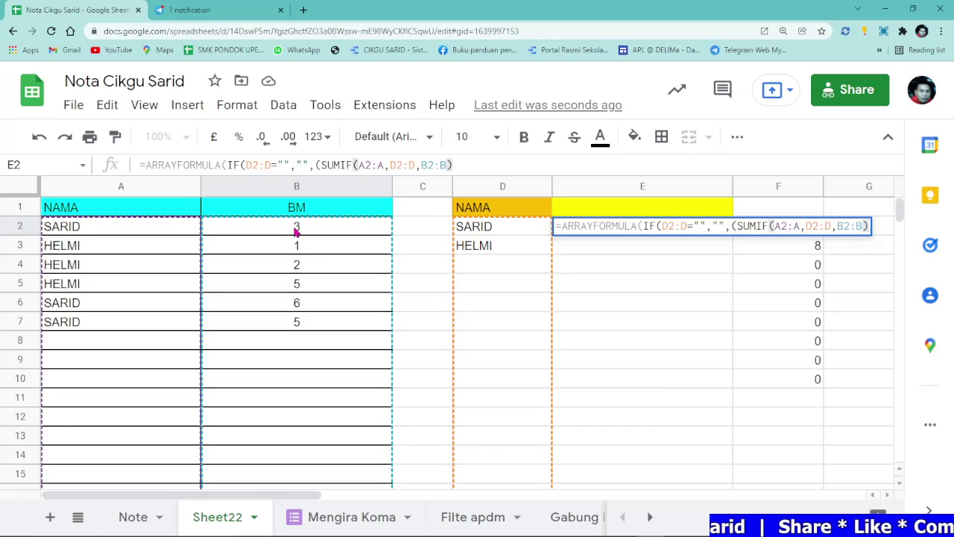
pyautogui.press('Return')
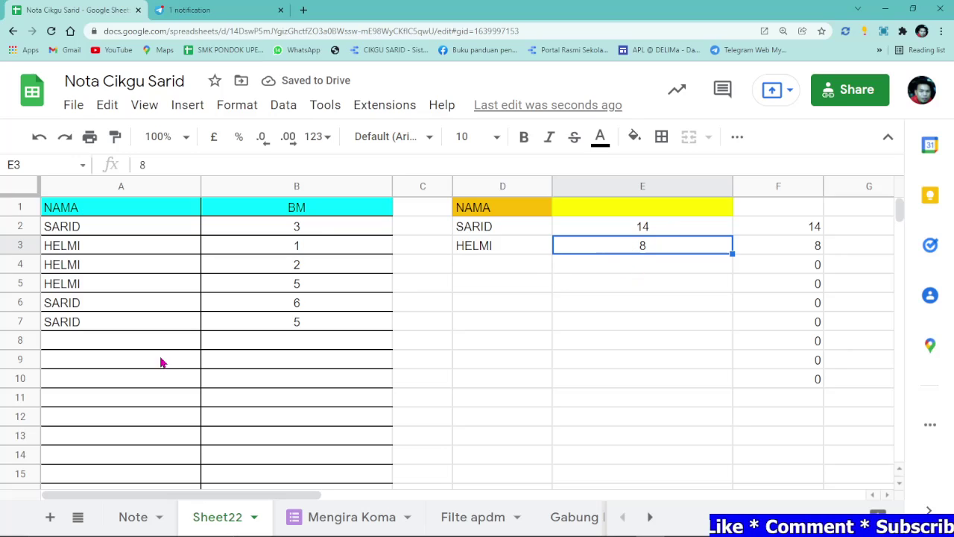
# - Enter a new name in A8 with 12 as its BM value in B8, and check its total in E4
pyautogui.click(132, 344)
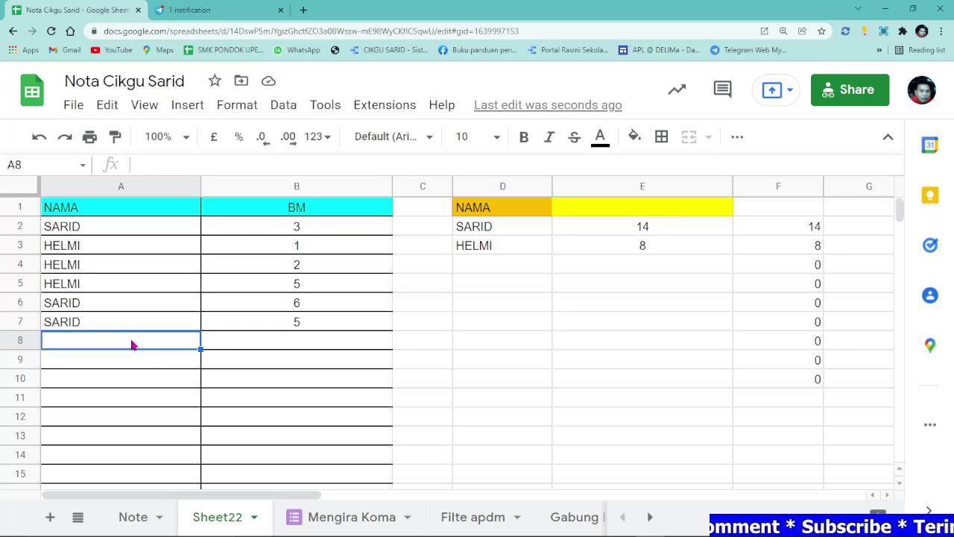
pyautogui.write('KAGE')
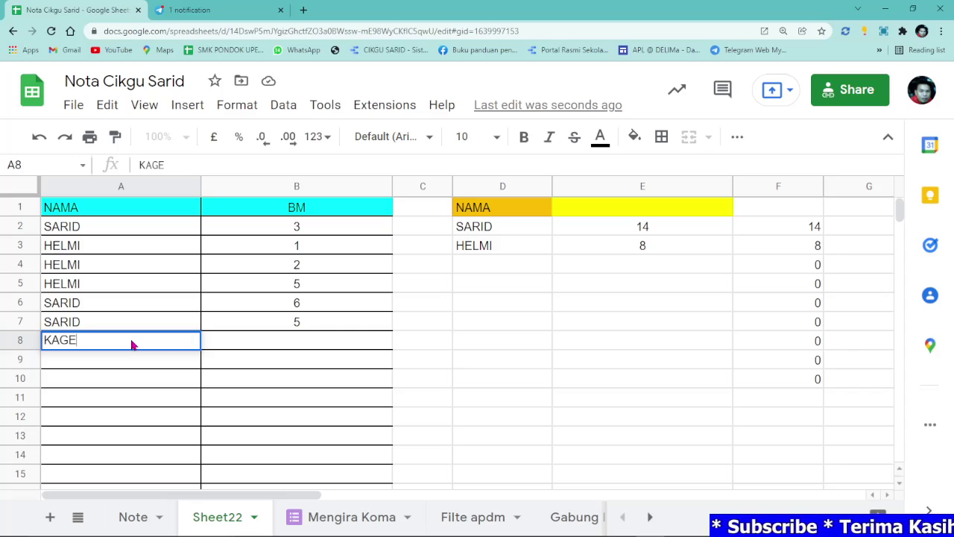
pyautogui.press('Tab')
pyautogui.write('12')
pyautogui.press('Return')
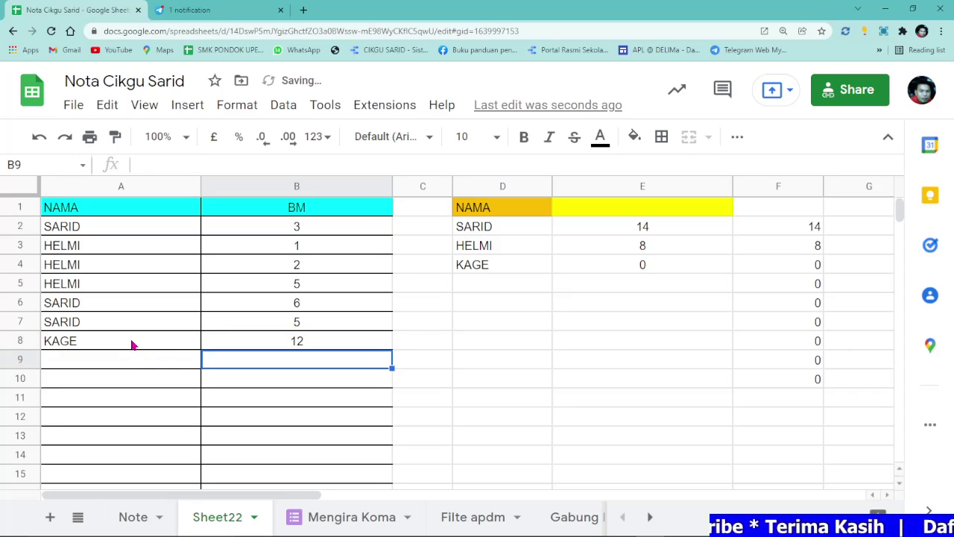
pyautogui.click(504, 268)
pyautogui.click(610, 272)
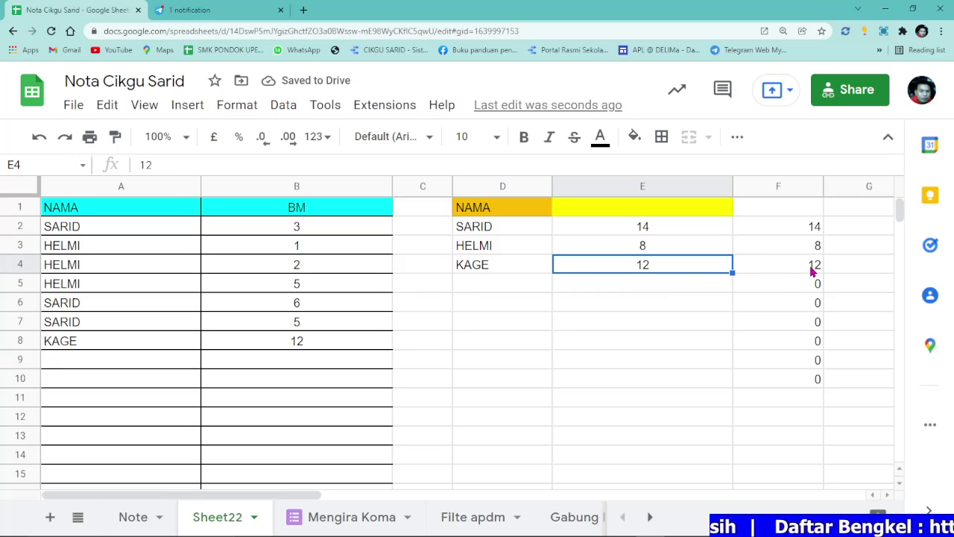
# - Clear the filled-down SUMIFS formulas from F3:F10, keeping only the one in F2
pyautogui.moveTo(816, 269); pyautogui.dragTo(817, 380)
pyautogui.press('Delete')
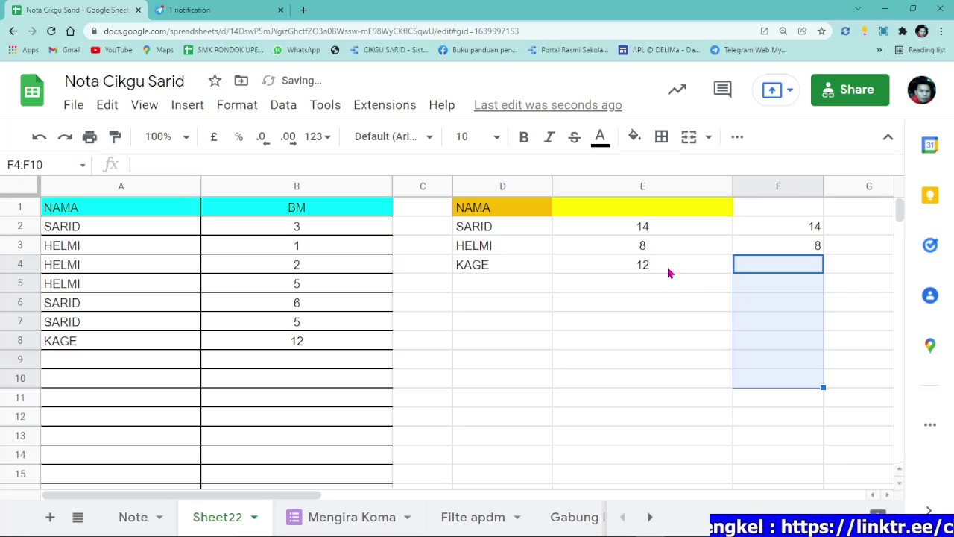
pyautogui.click(669, 270)
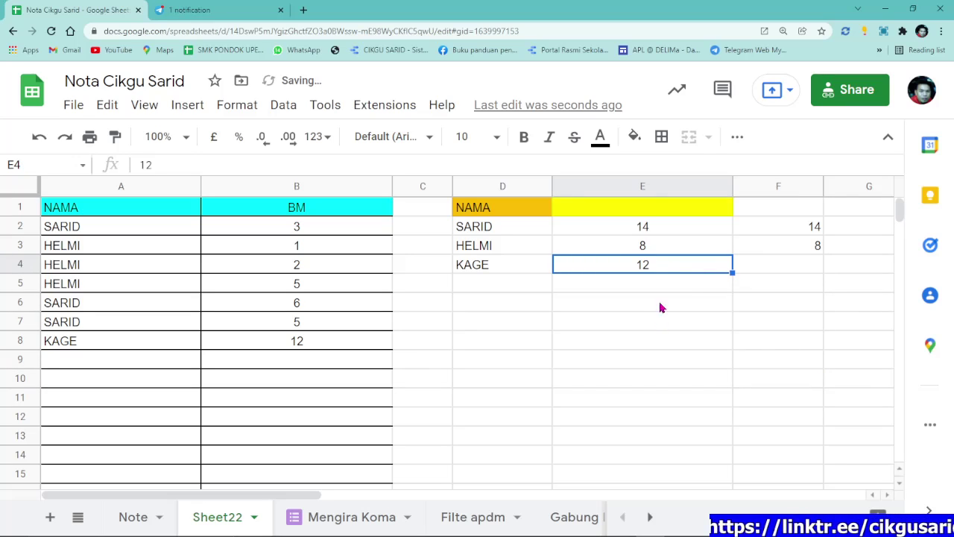
pyautogui.moveTo(666, 249); pyautogui.dragTo(671, 299)
pyautogui.moveTo(803, 252); pyautogui.dragTo(804, 298)
pyautogui.press('Delete')
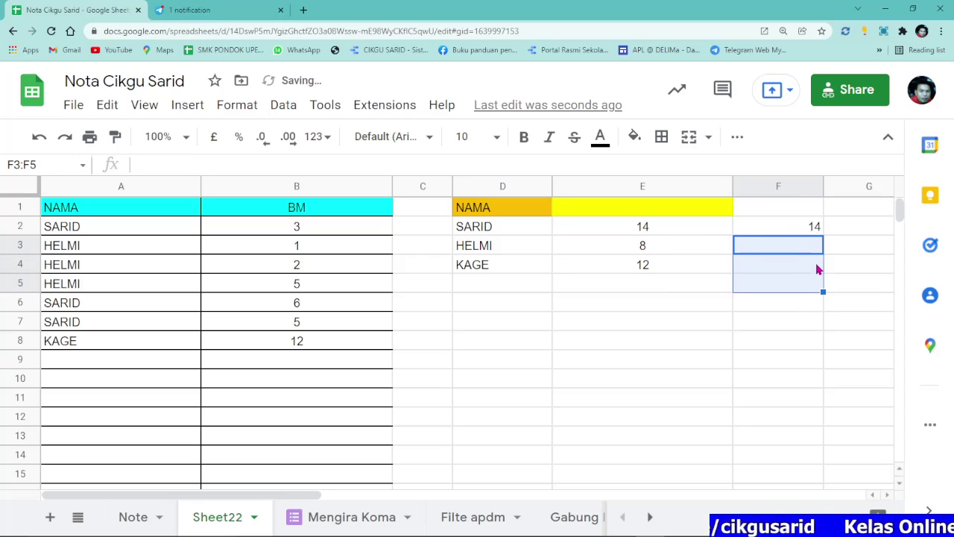
# - Examine the results in column E and compare the SUMIF formula in E2 with the SUMIFS formula in F2
pyautogui.click(679, 252)
pyautogui.moveTo(677, 265); pyautogui.dragTo(678, 291)
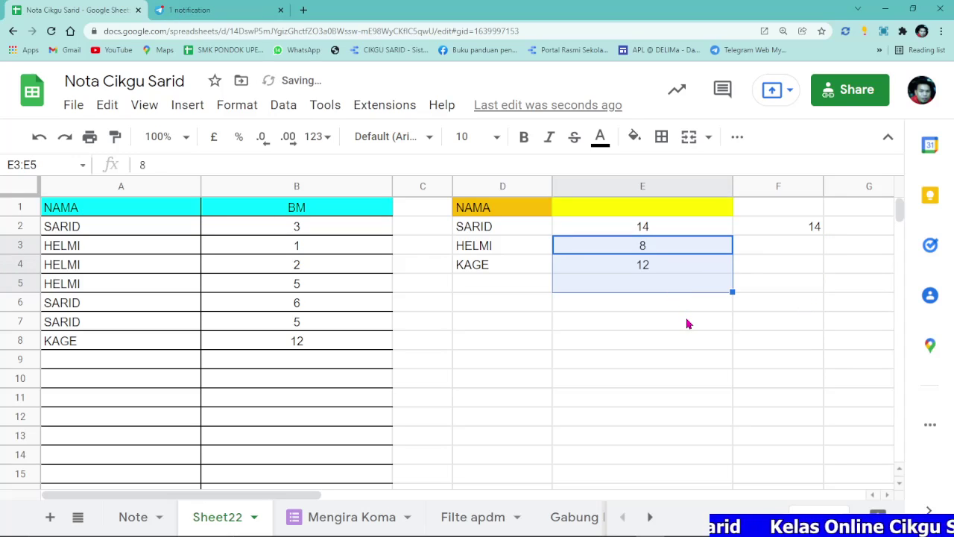
pyautogui.click(688, 322)
pyautogui.click(645, 233)
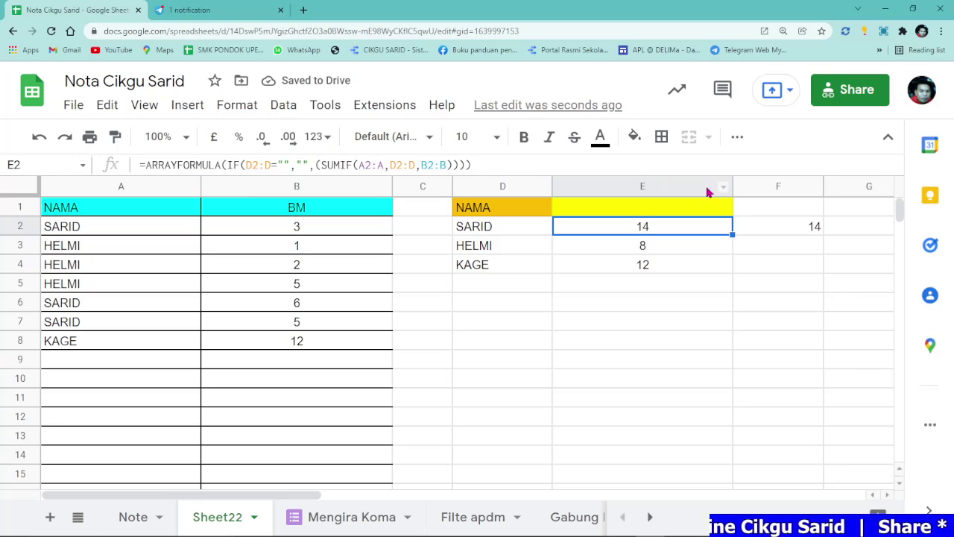
pyautogui.click(799, 226)
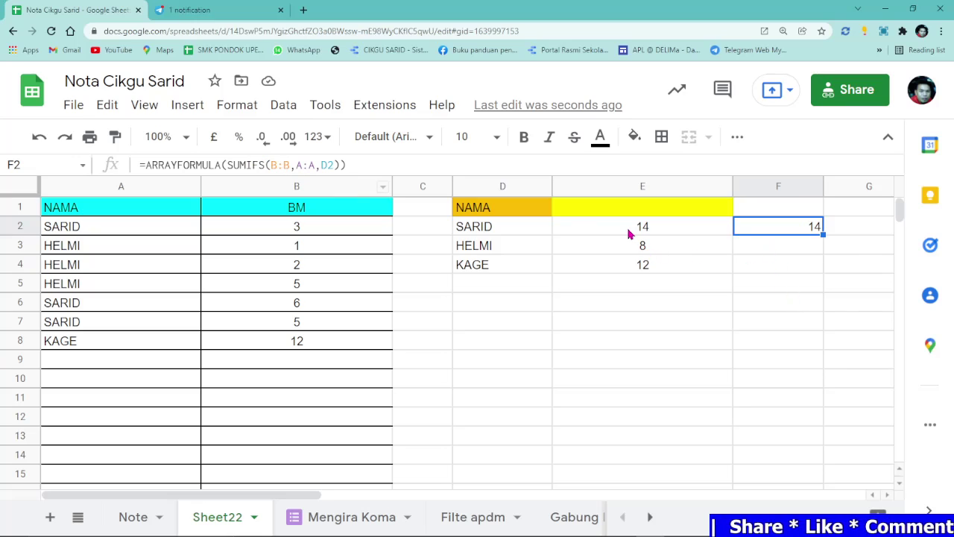
pyautogui.click(563, 236)
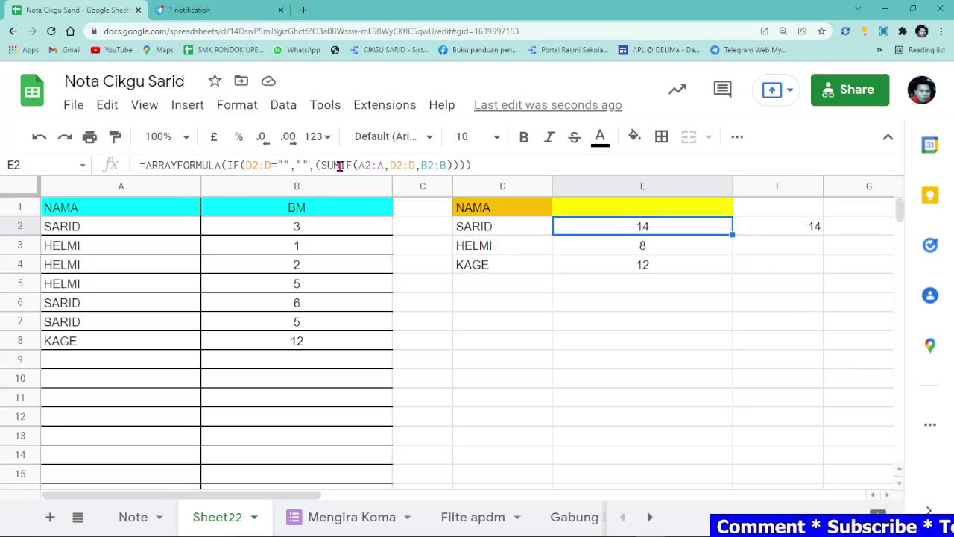
# - Copy the full ARRAYFORMULA text from E2 and paste it into header cell E1
pyautogui.click(675, 209)
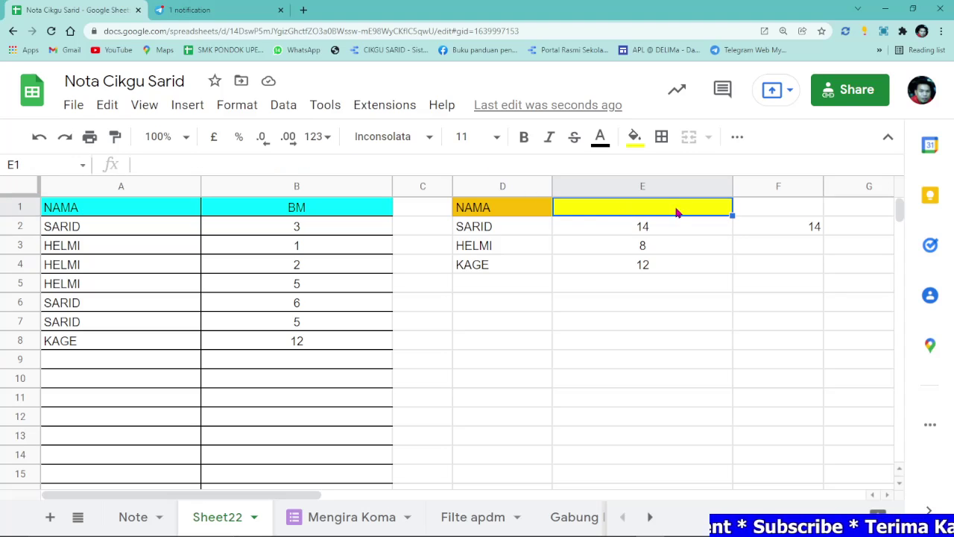
pyautogui.click(652, 234)
pyautogui.moveTo(496, 166); pyautogui.dragTo(130, 173)
pyautogui.rightClick(170, 162)
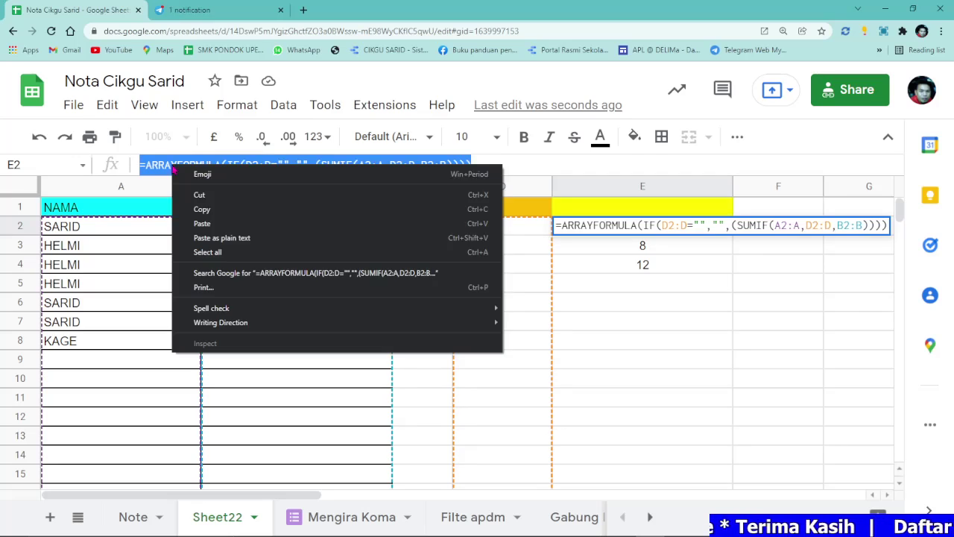
pyautogui.click(209, 209)
pyautogui.click(571, 212)
pyautogui.rightClick(581, 211)
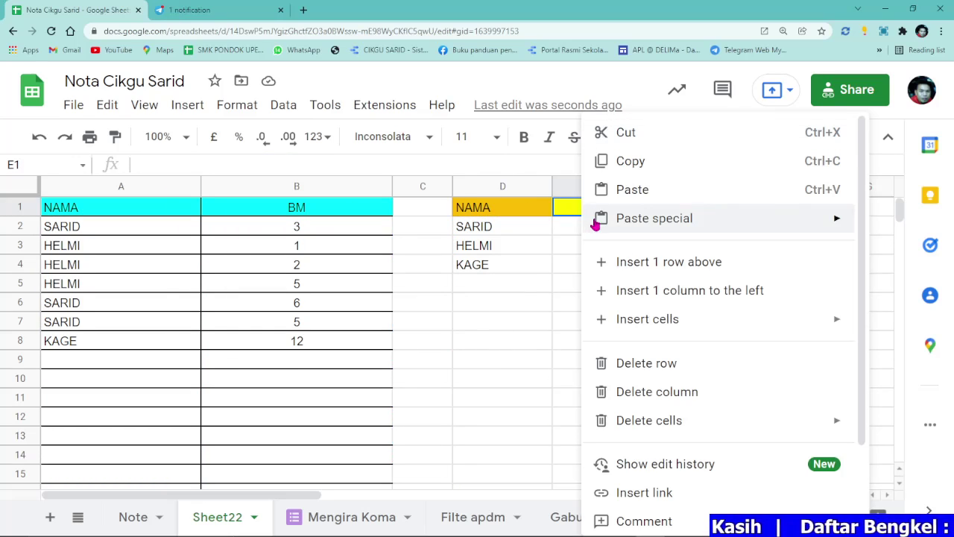
pyautogui.click(622, 196)
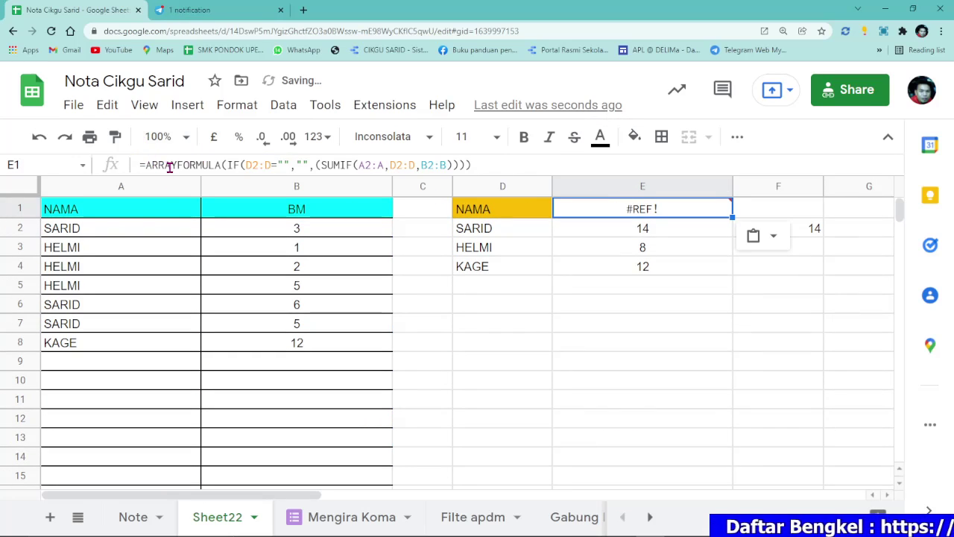
# - Wrap the E1 formula in curly braces with "JUMLAH"; placed before ARRAYFORMULA, and commit it
pyautogui.click(147, 164)
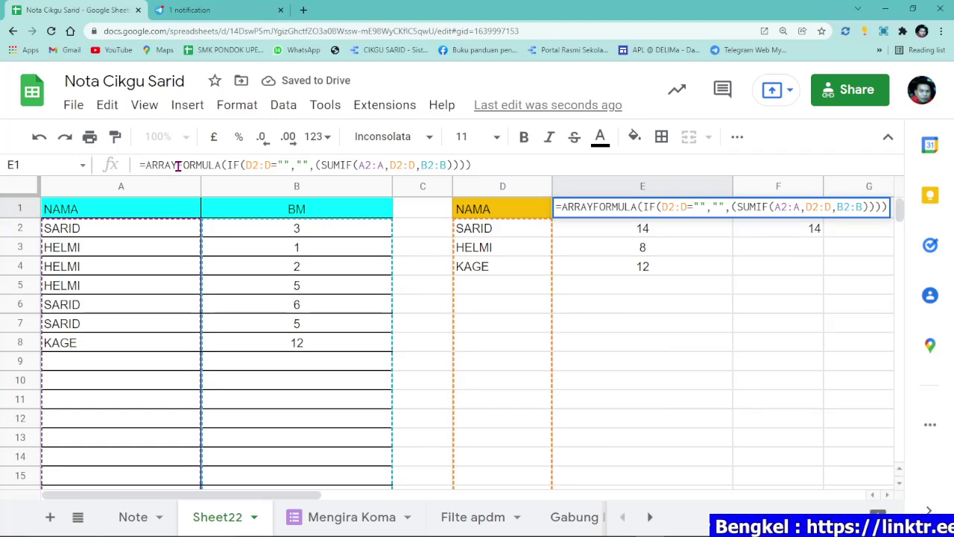
pyautogui.write('{')
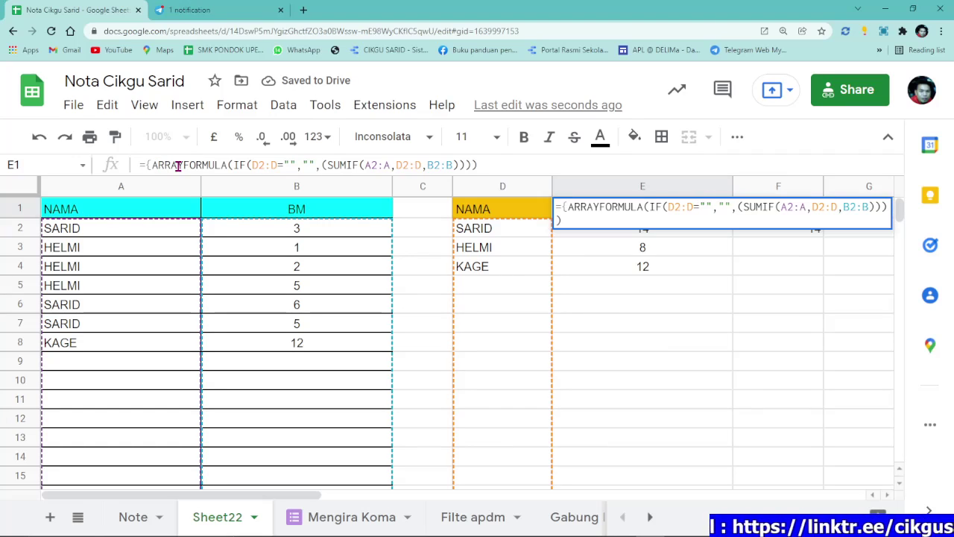
pyautogui.write('"')
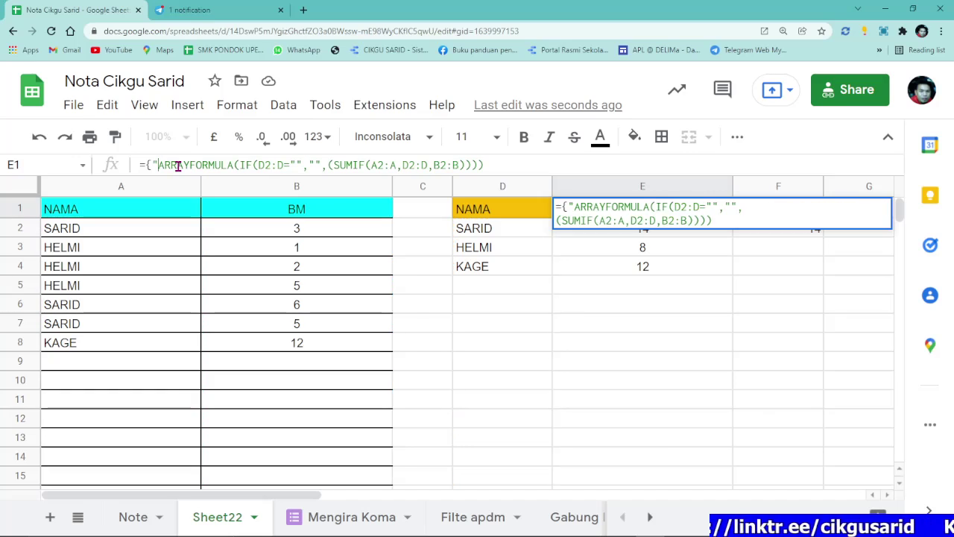
pyautogui.write('JUMLAH')
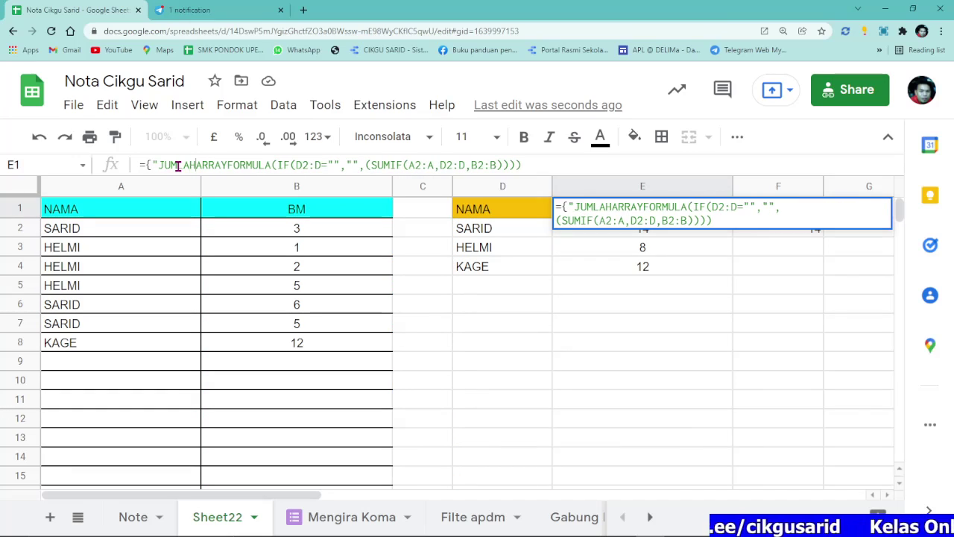
pyautogui.write('"')
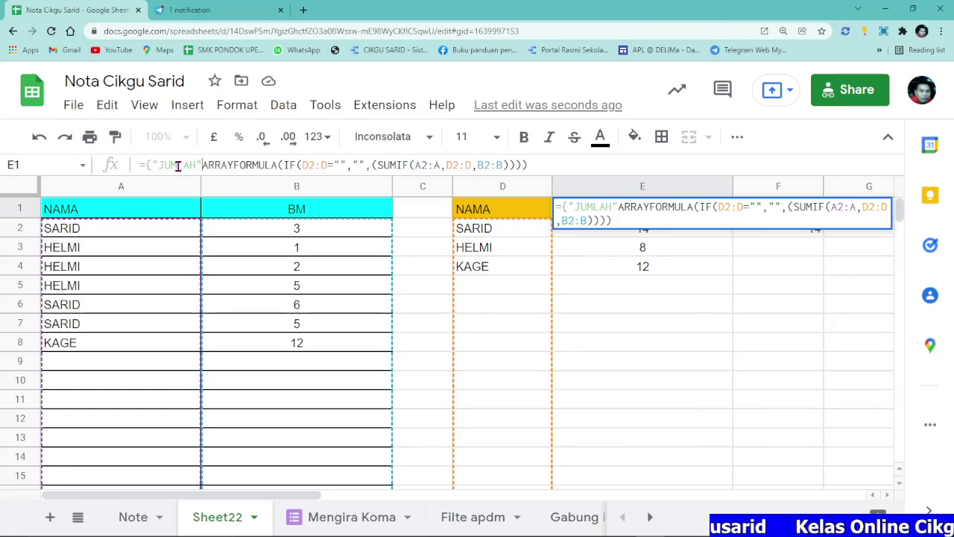
pyautogui.write(';')
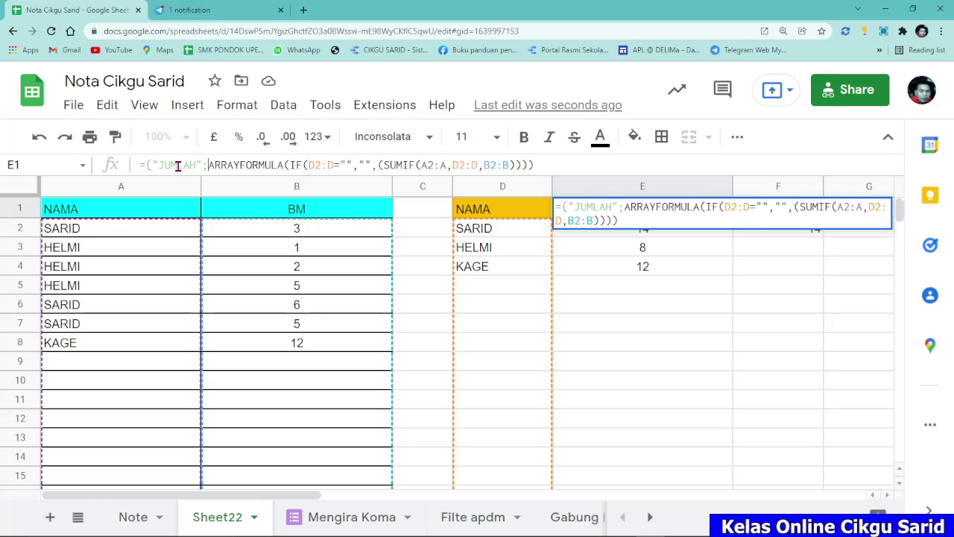
pyautogui.click(547, 162)
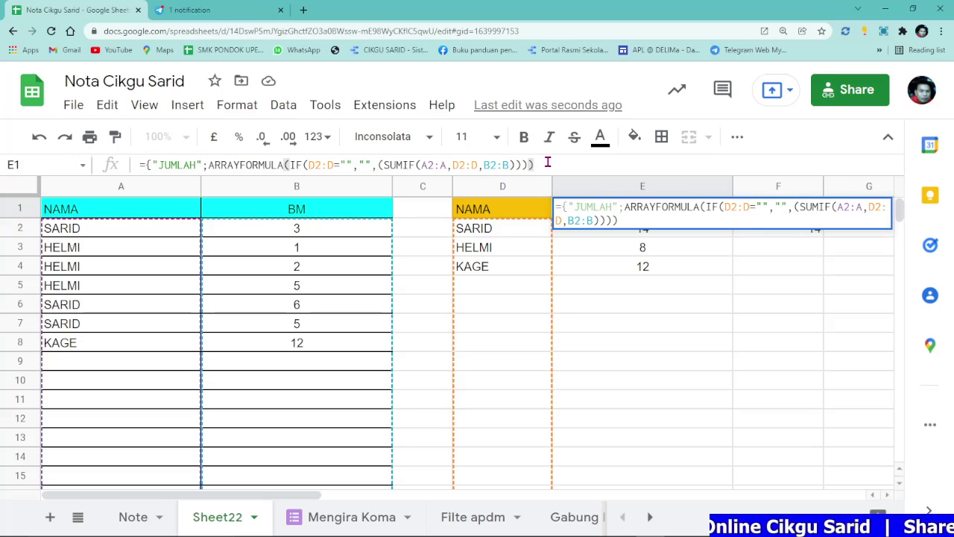
pyautogui.write('}')
pyautogui.press('Return')
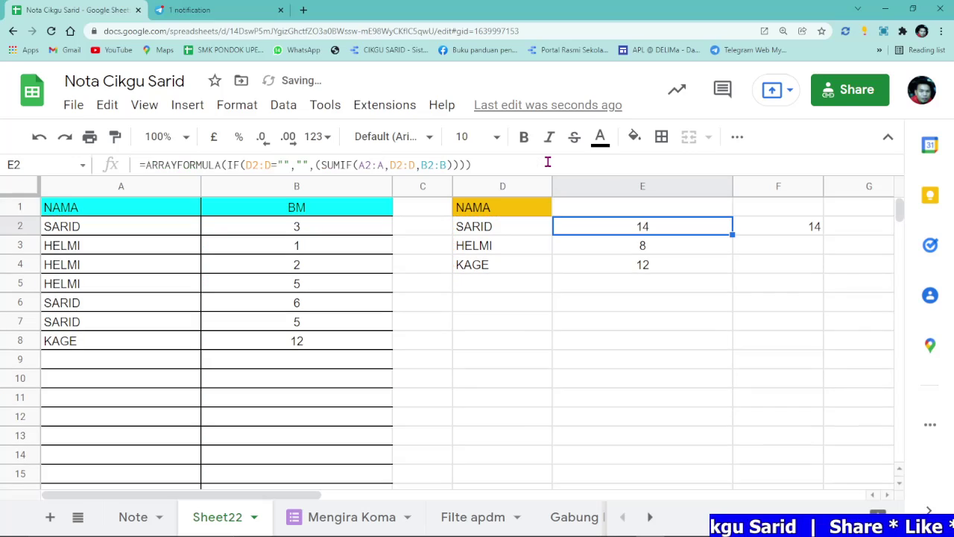
# - Clear the old formula and cells in E2:E5 below the header formula
pyautogui.press('Down')
pyautogui.press('Down')
pyautogui.press('Down')
pyautogui.press('Down')
pyautogui.click(667, 238)
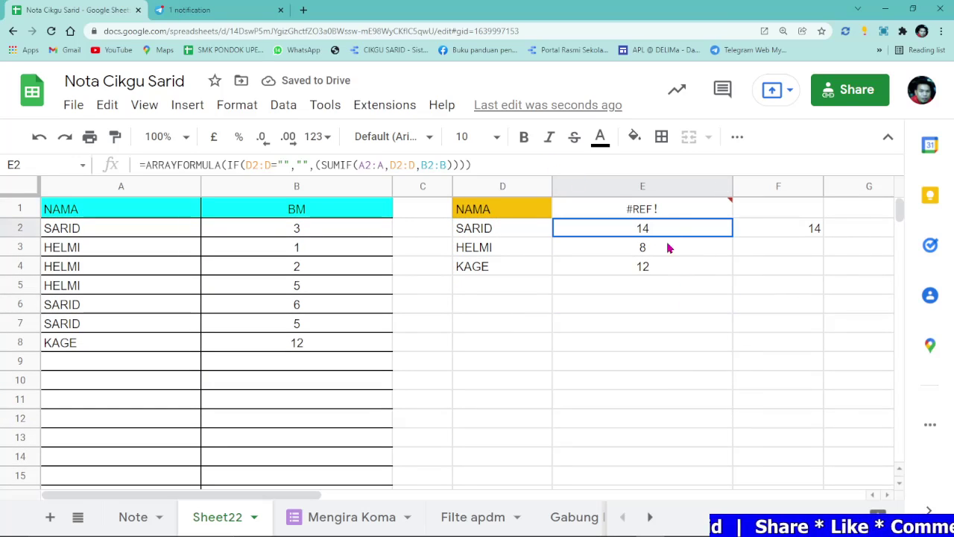
pyautogui.moveTo(666, 239); pyautogui.dragTo(669, 283)
pyautogui.press('Delete')
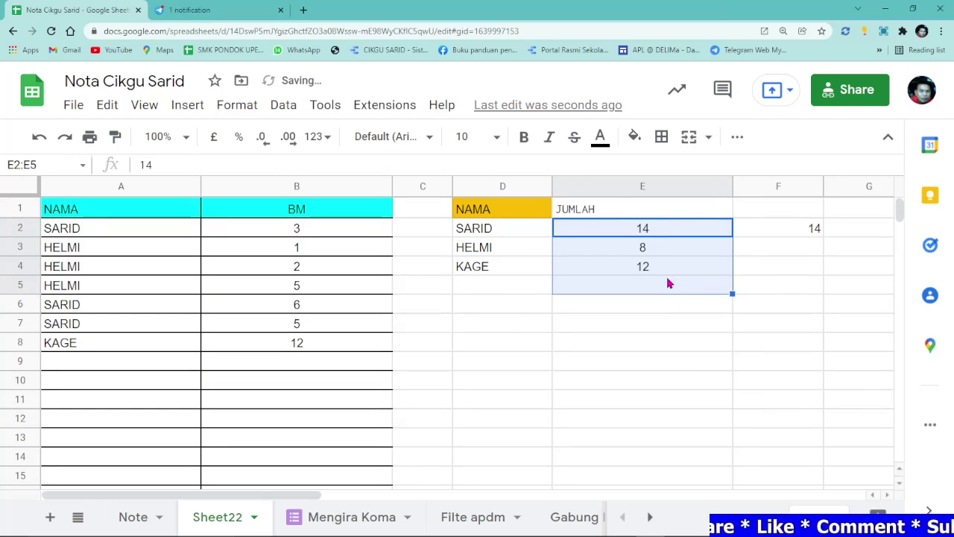
# - Center the contents of column E horizontally
pyautogui.click(656, 187)
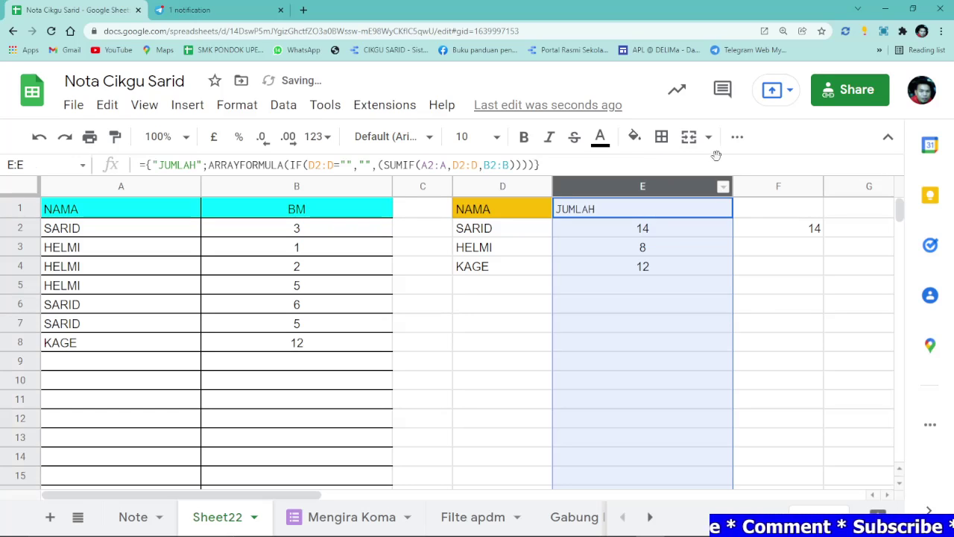
pyautogui.click(737, 137)
pyautogui.click(478, 170)
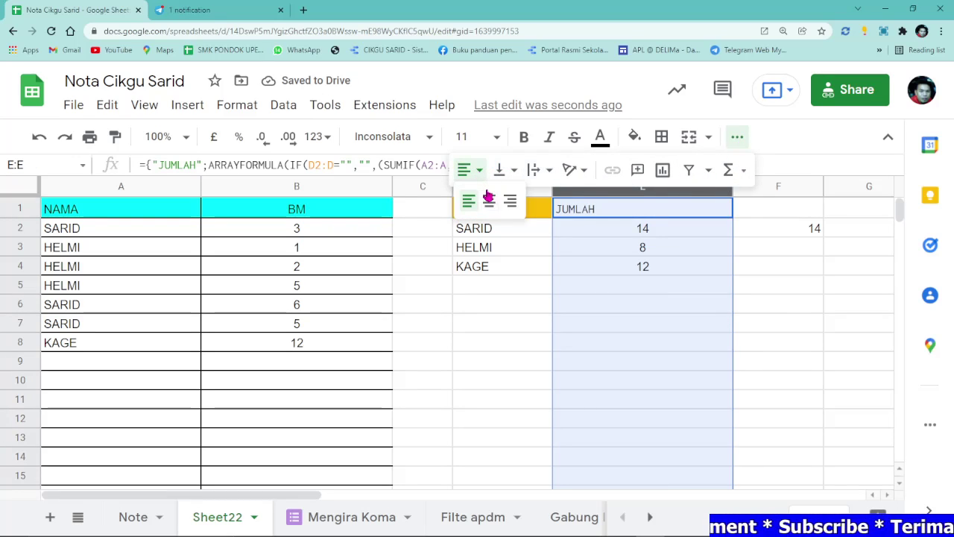
pyautogui.click(488, 199)
pyautogui.click(610, 267)
pyautogui.click(644, 214)
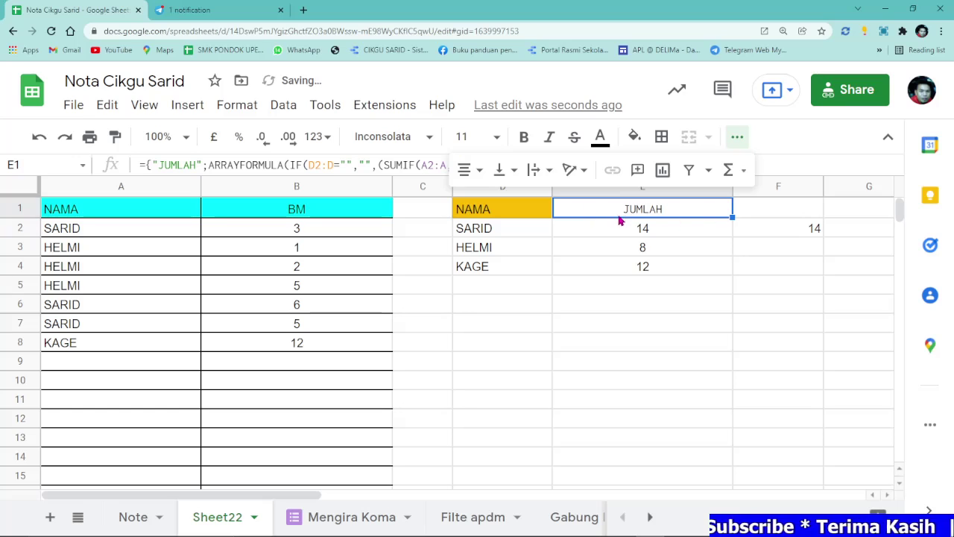
pyautogui.click(738, 137)
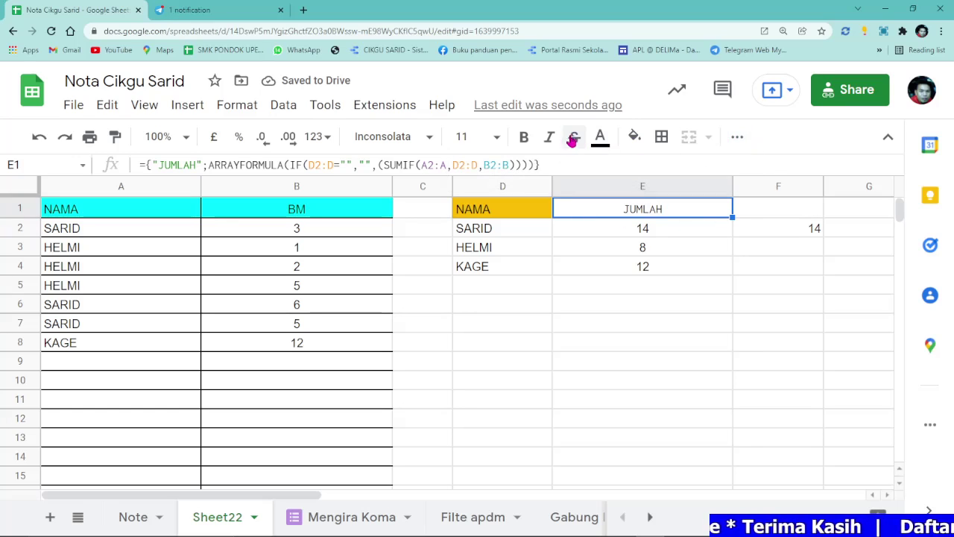
# - Repeat the name from A8 in A9 and enter 100 as its BM value in B9
pyautogui.click(101, 366)
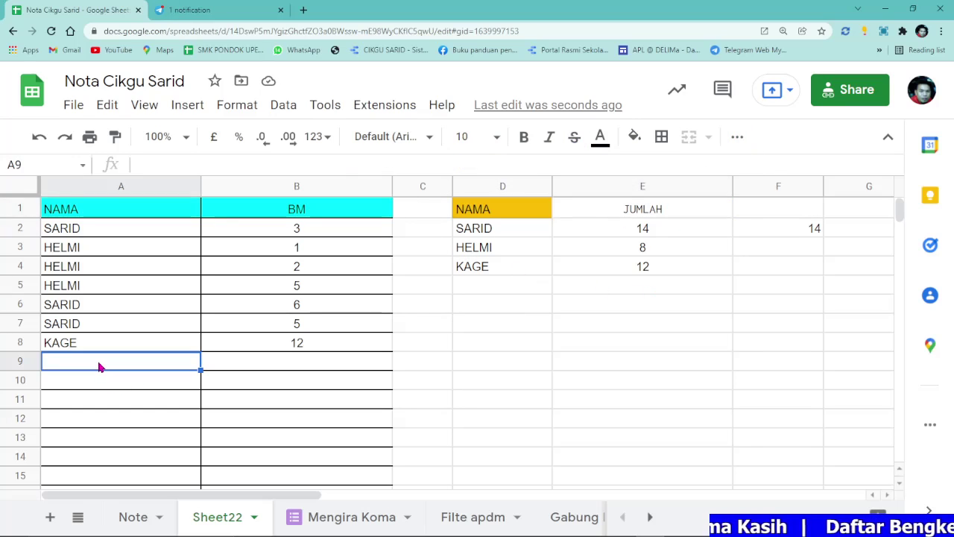
pyautogui.write('KAGE')
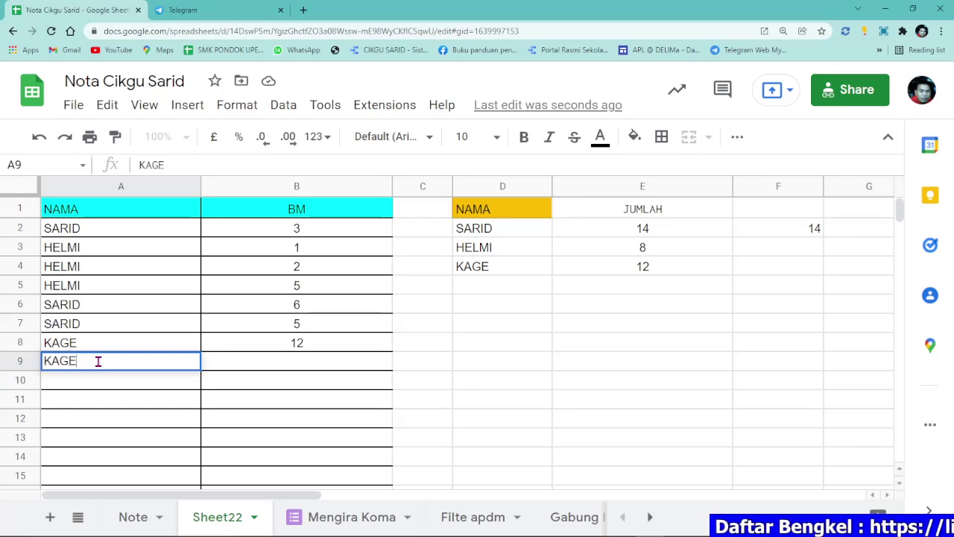
pyautogui.press('Tab')
pyautogui.write('100')
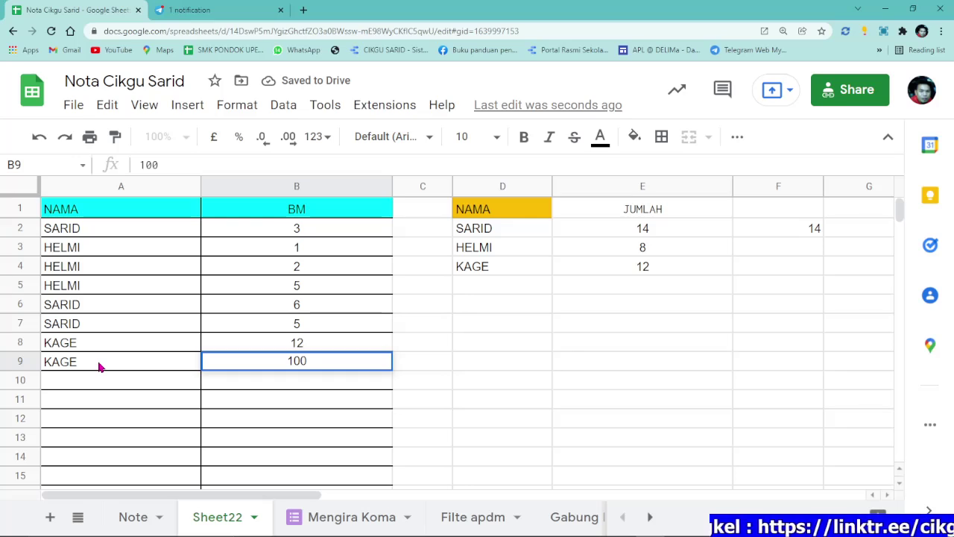
pyautogui.press('Return')
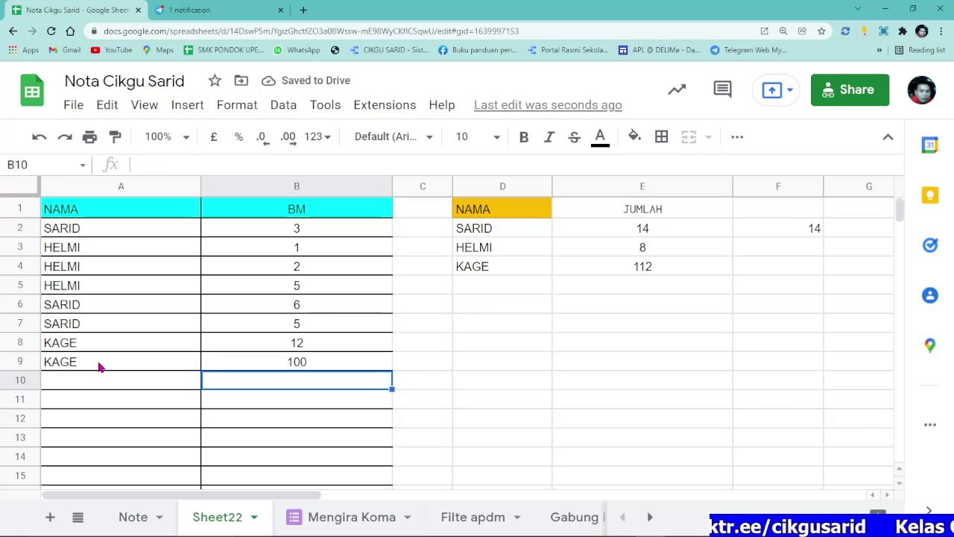
# - Enter a new name in A10 with 12 as its BM value in B10
pyautogui.press('Left')
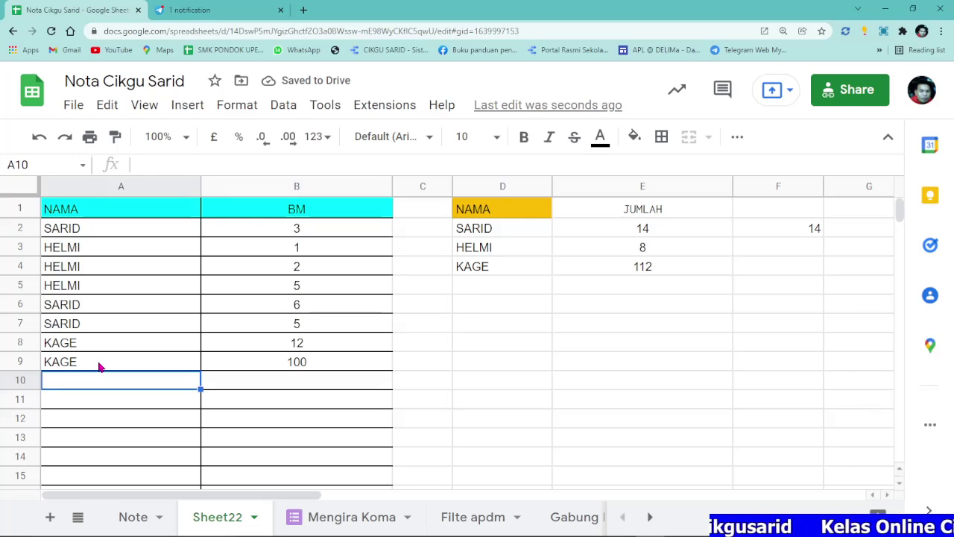
pyautogui.write('JEP')
pyautogui.press('Tab')
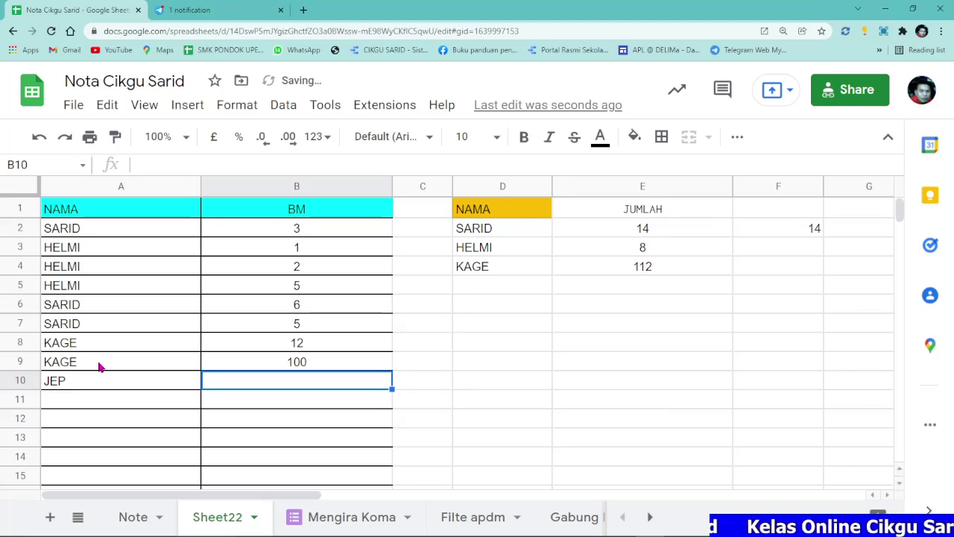
pyautogui.write('12')
pyautogui.press('Return')
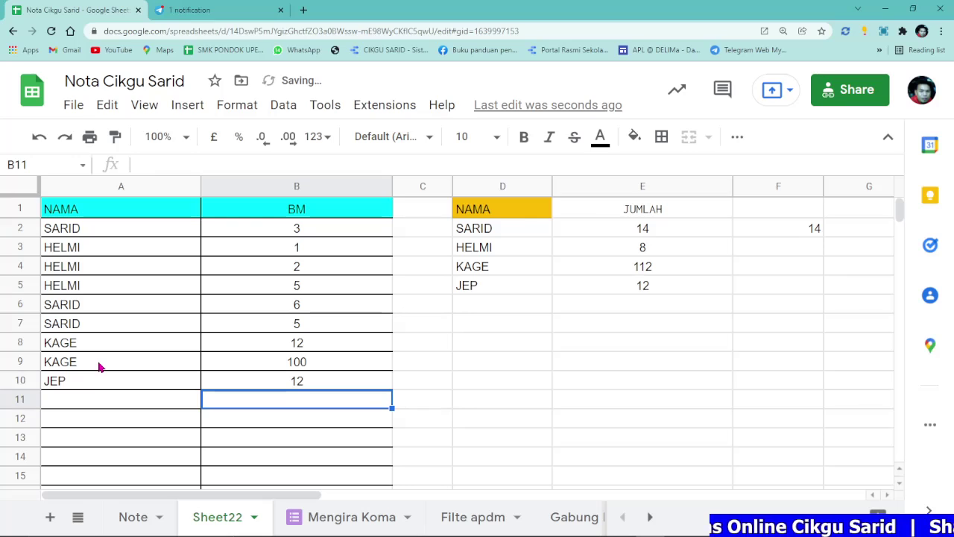
# - Repeat the name from A10 in A11 with 1 as its BM value, and check its total in E5
pyautogui.press('Left')
pyautogui.write('JEP')
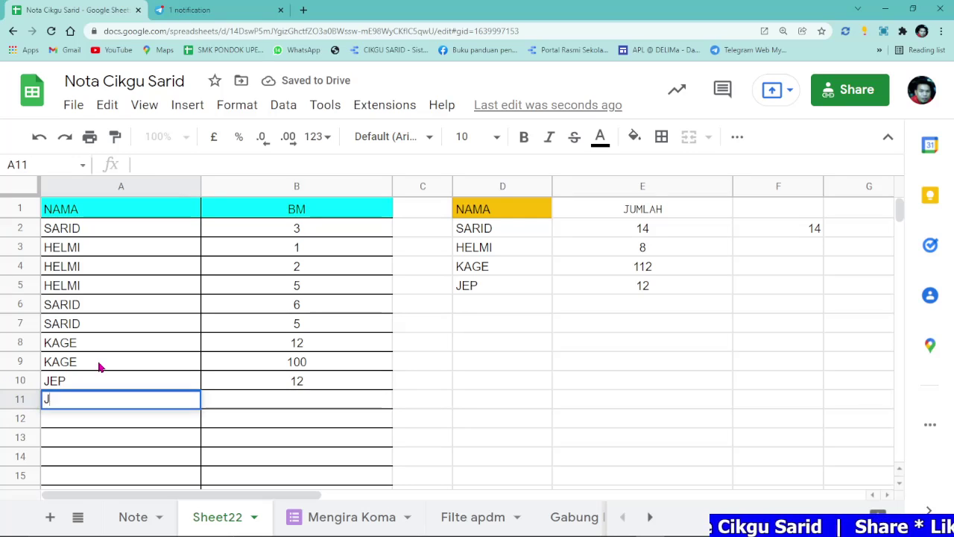
pyautogui.press('Tab')
pyautogui.write('1')
pyautogui.press('Return')
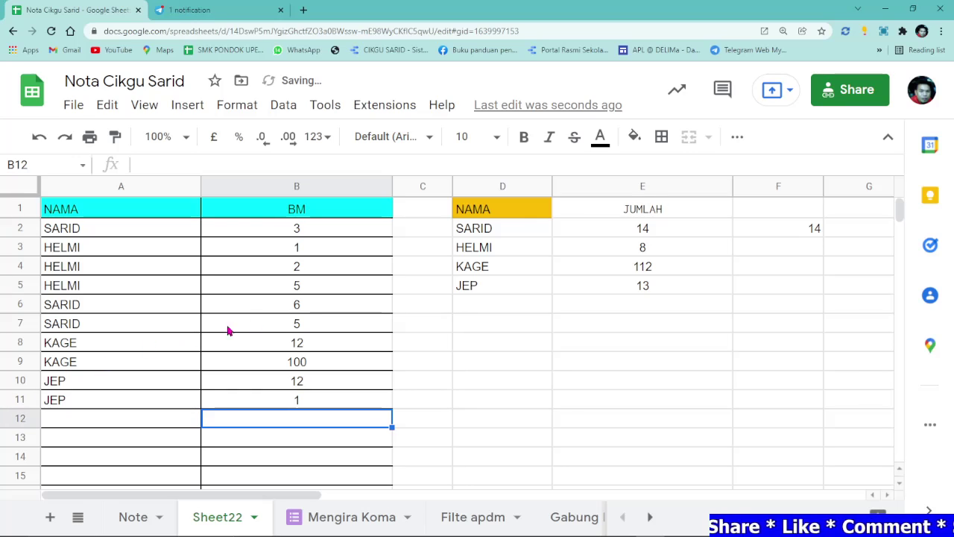
pyautogui.click(600, 289)
# - Fill the SUMIFS formula from F2 down to F11 and compare it with the array results in column E
pyautogui.click(794, 230)
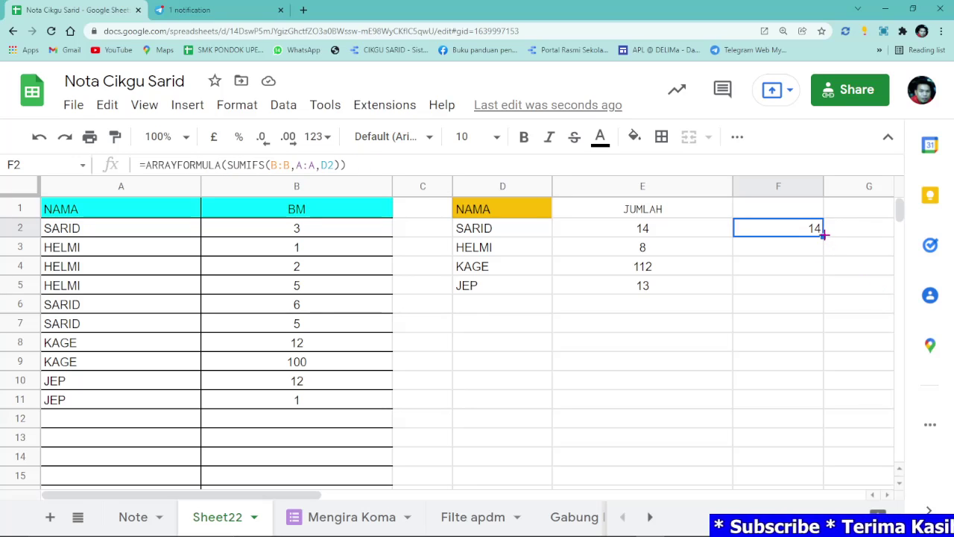
pyautogui.moveTo(824, 234); pyautogui.dragTo(823, 402)
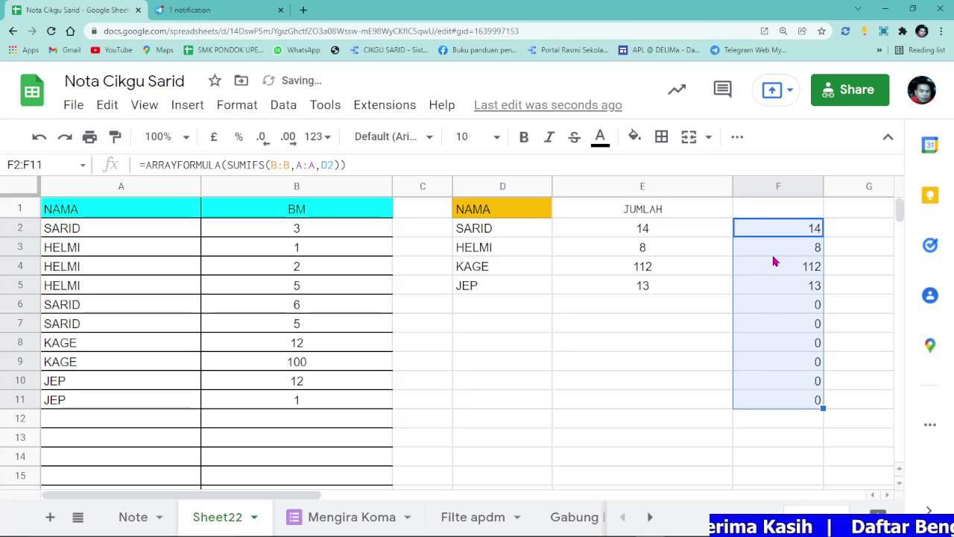
pyautogui.click(622, 233)
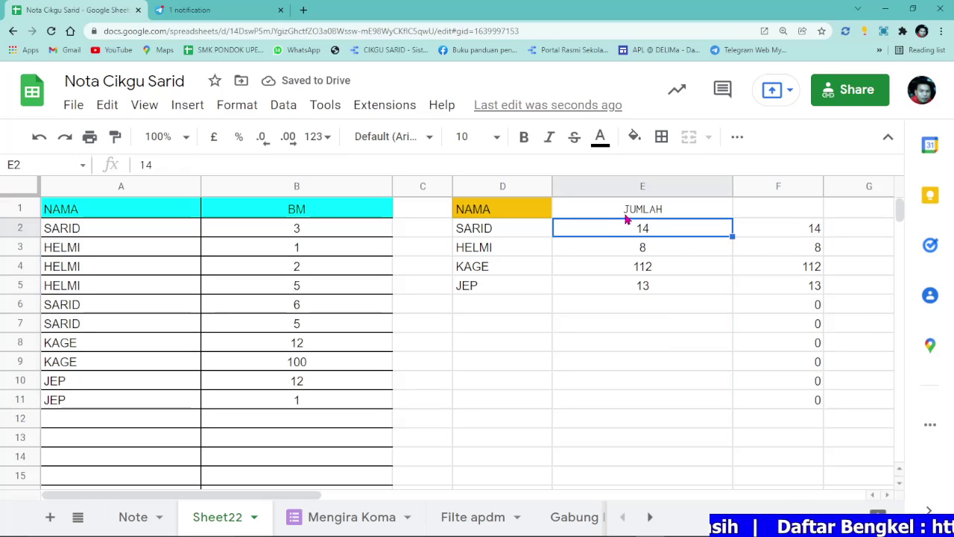
pyautogui.click(645, 287)
pyautogui.click(676, 217)
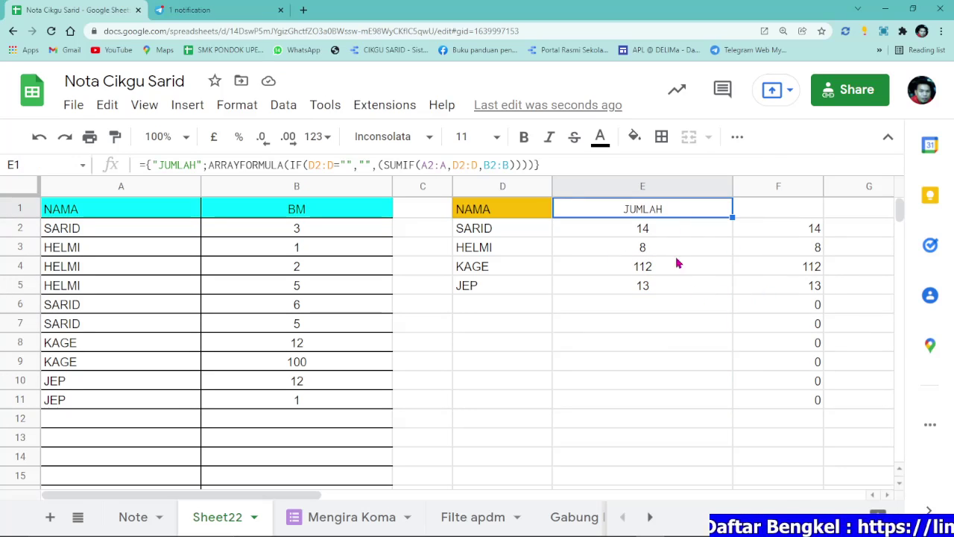
# - Open the Note sheet and view the reference formula for the Arrayformula + Jumlah (Bilangan) / SUMIFS entry in E33
pyautogui.click(136, 517)
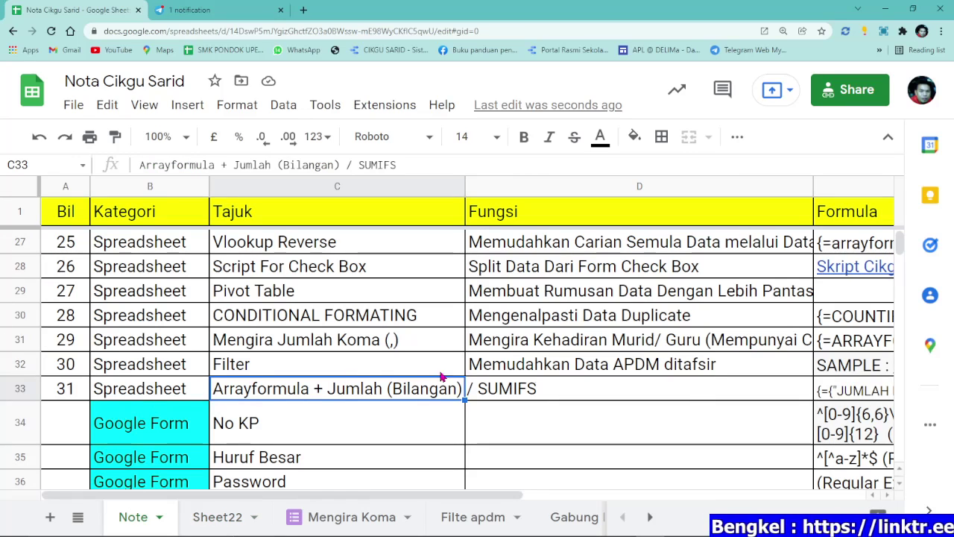
pyautogui.click(797, 390)
pyautogui.click(843, 392)
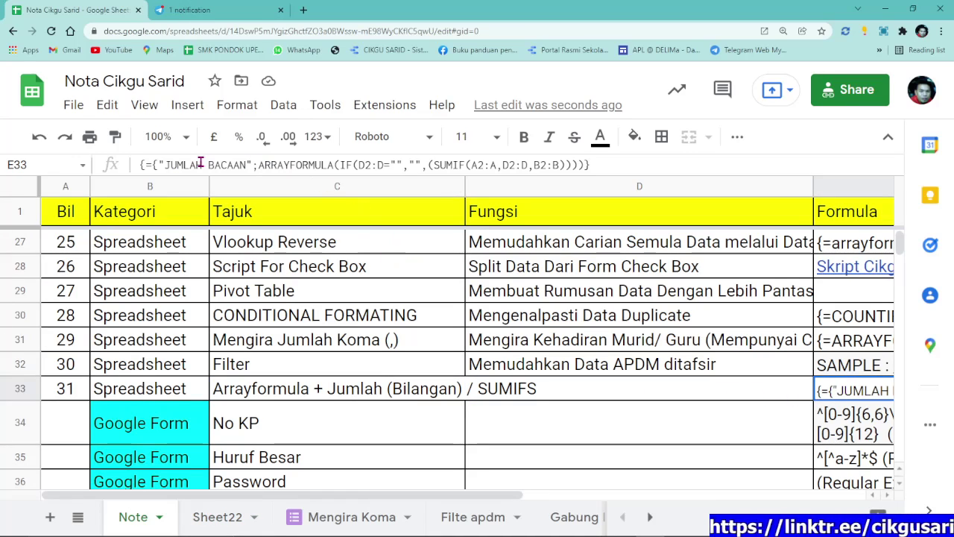